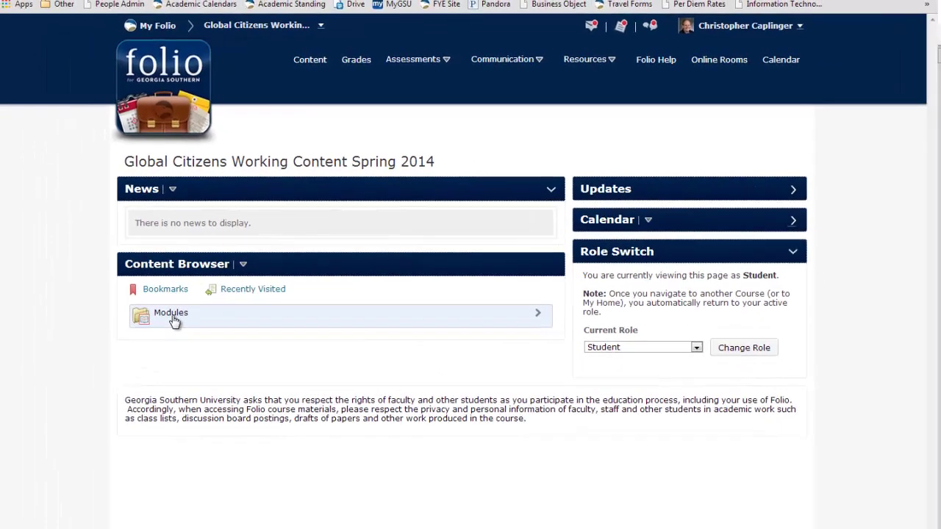
Step: Open the Global Engagement @ Georgia Southern topic in the Modules folder and read its definitions and completion instructions
{"action": "left_click", "coordinate": [172, 316]}
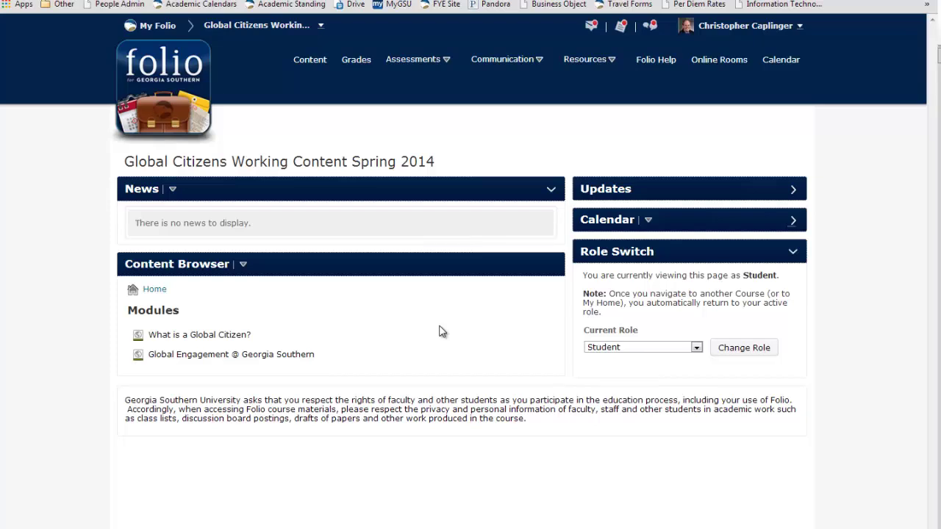
{"action": "left_click", "coordinate": [355, 351]}
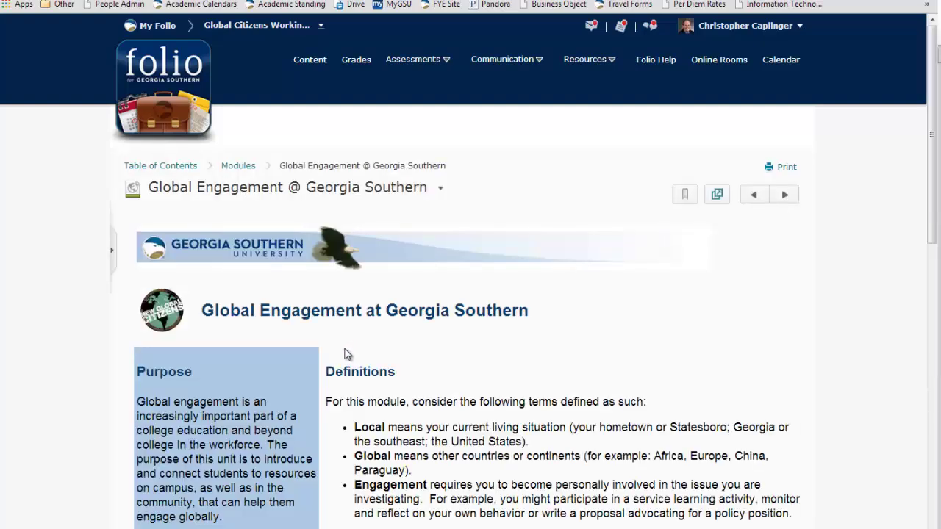
{"action": "scroll", "coordinate": [346, 353], "scroll_direction": "down", "scroll_amount": 2}
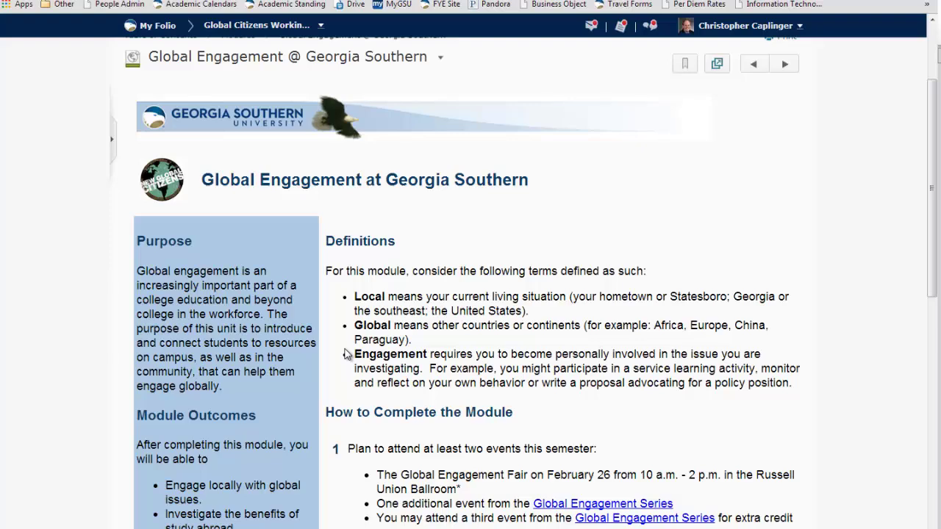
{"action": "scroll", "coordinate": [347, 352], "scroll_direction": "down", "scroll_amount": 1}
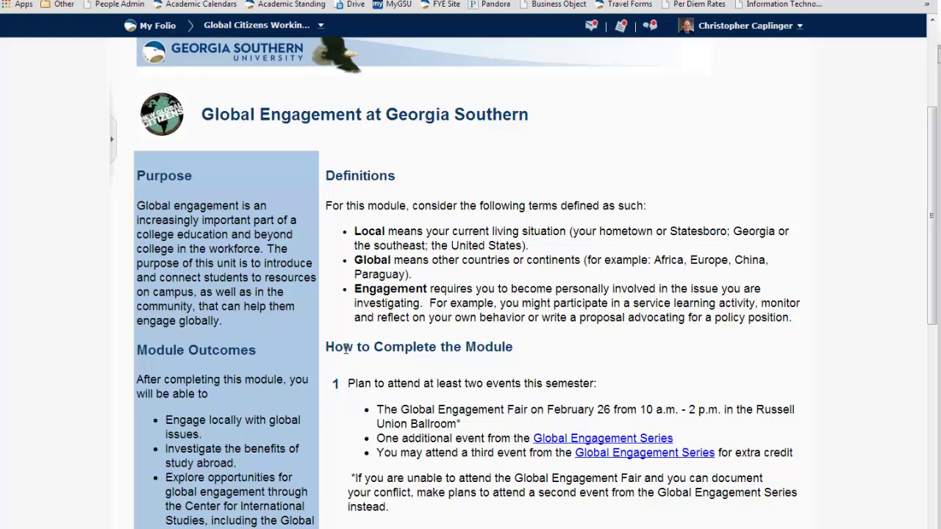
{"action": "scroll", "coordinate": [518, 305], "scroll_direction": "down", "scroll_amount": 1}
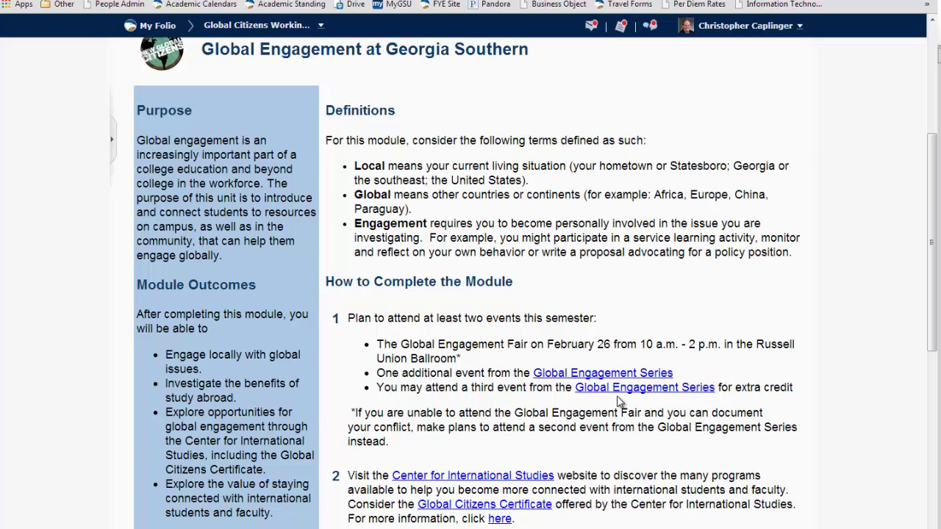
{"action": "scroll", "coordinate": [617, 402], "scroll_direction": "up", "scroll_amount": 4}
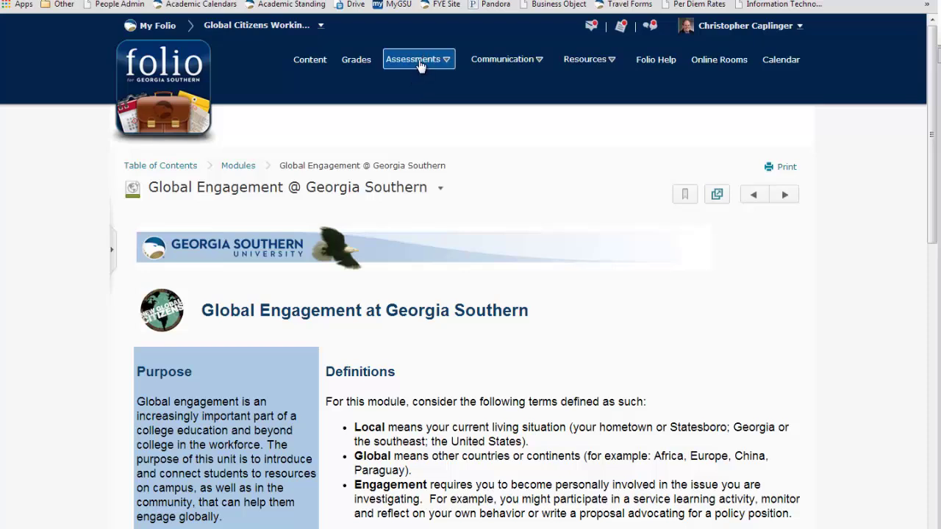
{"action": "scroll", "coordinate": [597, 357], "scroll_direction": "down", "scroll_amount": 3}
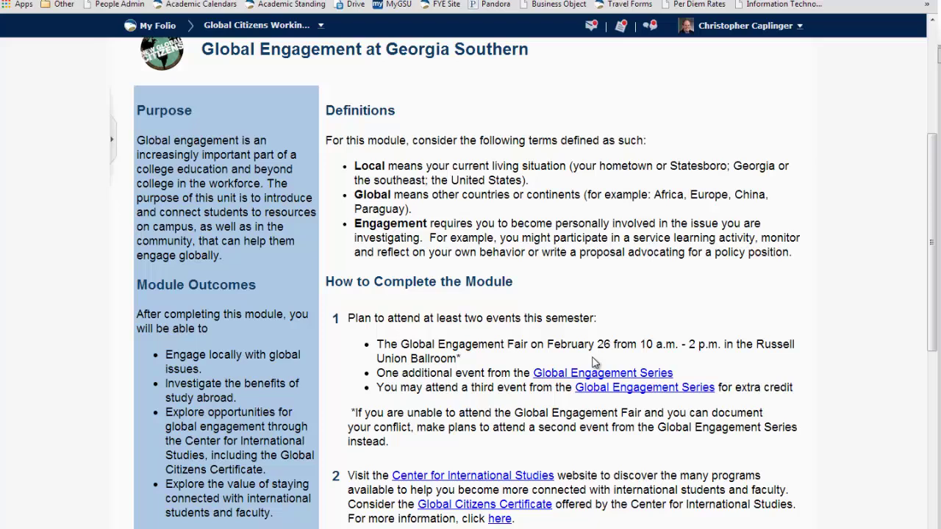
{"action": "scroll", "coordinate": [595, 361], "scroll_direction": "up", "scroll_amount": 3}
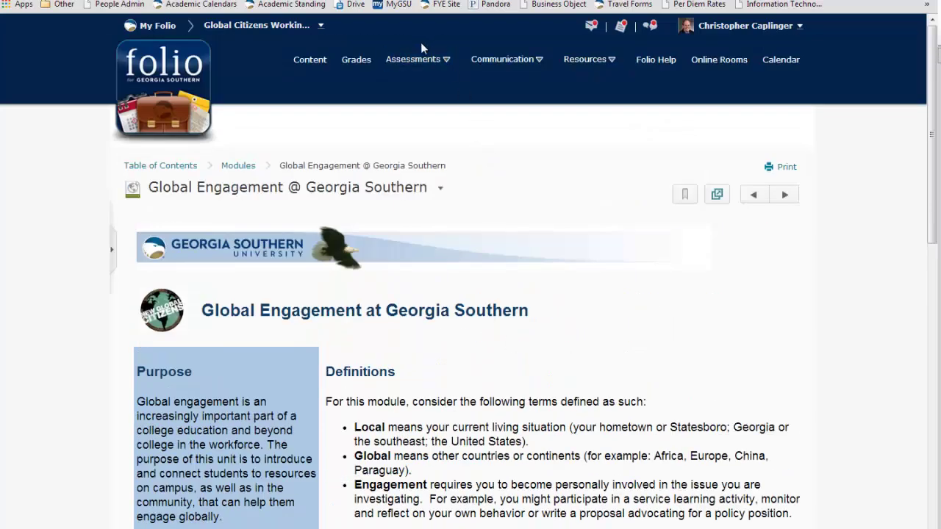
Step: Check the course's Dropbox folders, quiz list, discussions list and grades as a student
{"action": "left_click", "coordinate": [428, 63]}
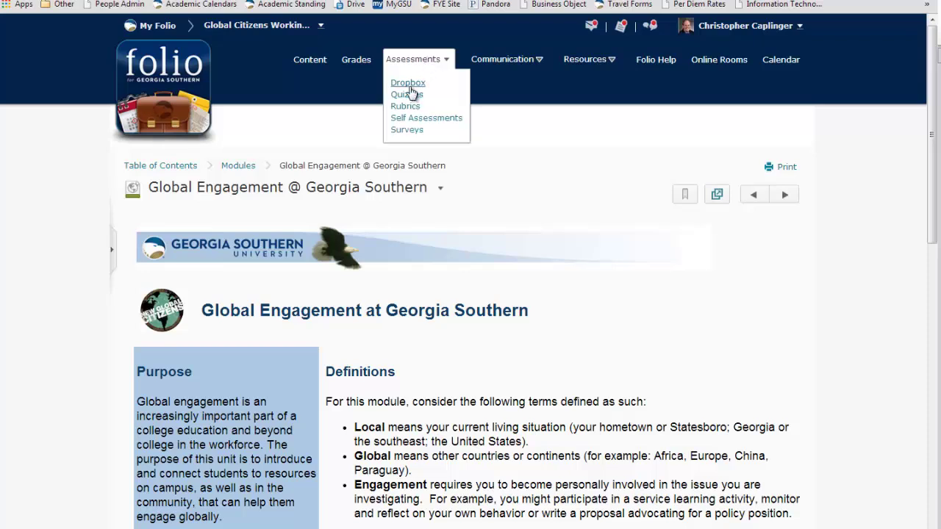
{"action": "left_click", "coordinate": [410, 87]}
{"action": "left_click", "coordinate": [419, 63]}
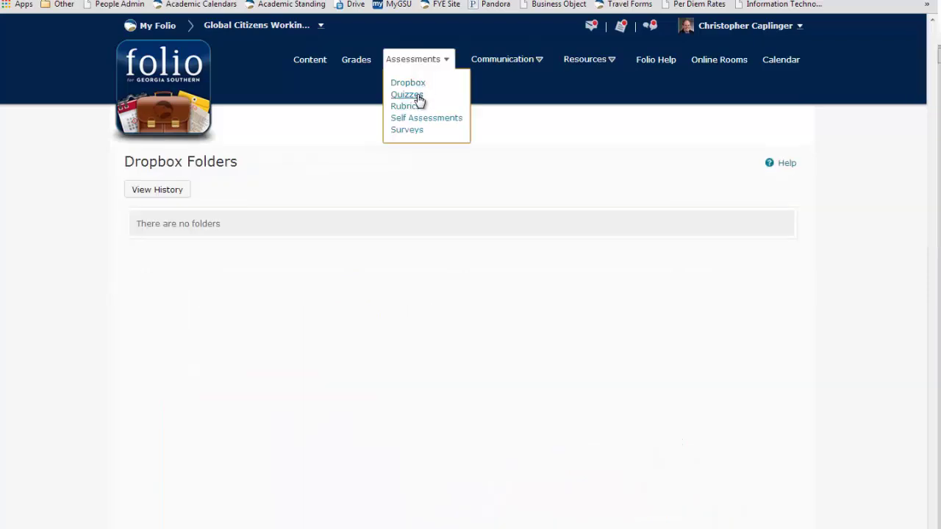
{"action": "left_click", "coordinate": [418, 98]}
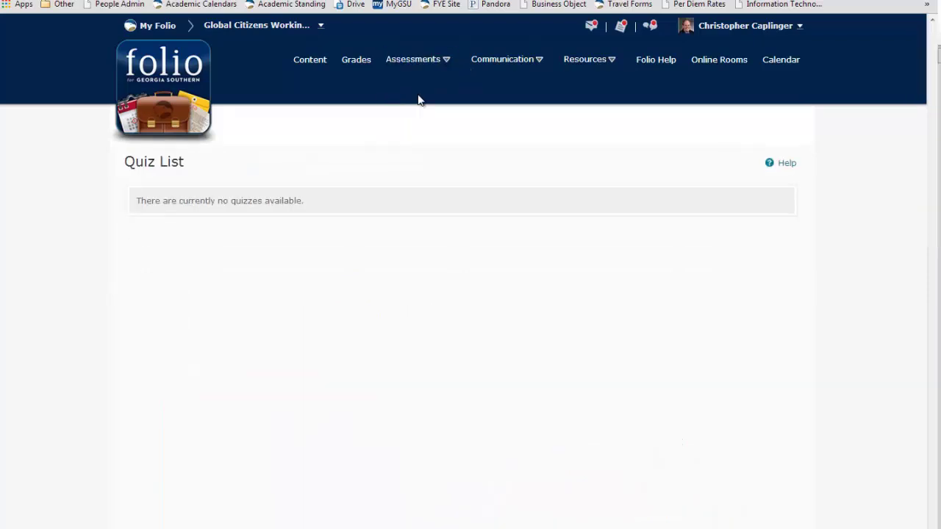
{"action": "left_click", "coordinate": [530, 62]}
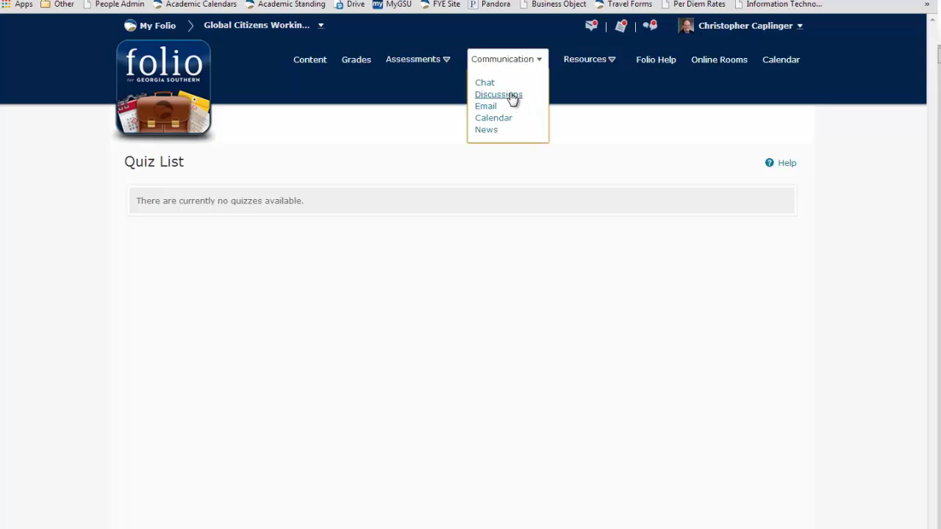
{"action": "left_click", "coordinate": [512, 95]}
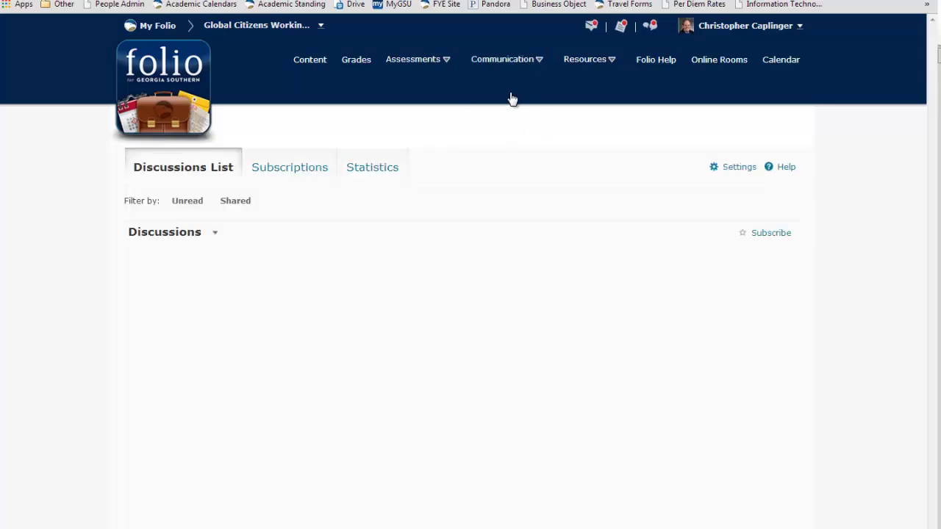
{"action": "left_click", "coordinate": [363, 63]}
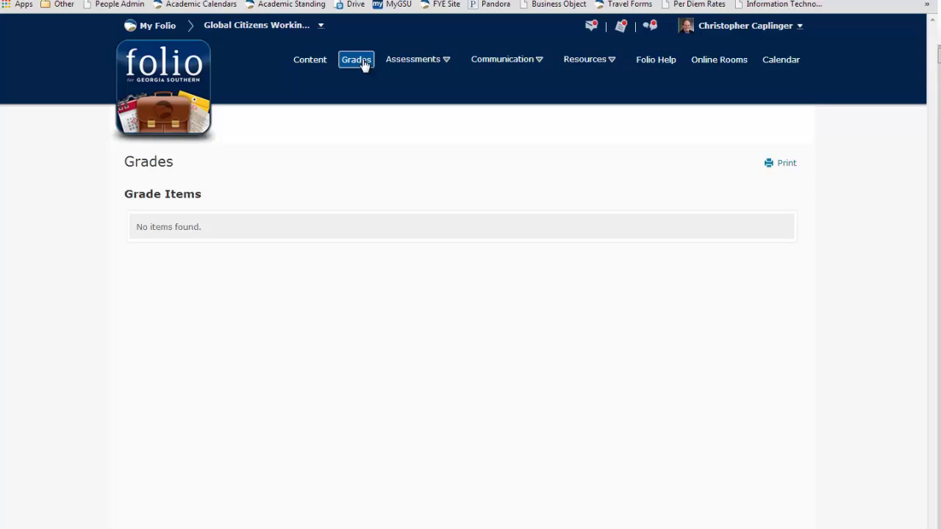
Step: Return to the course homepage and switch the current role from Student to My Role (Instructor)
{"action": "left_click", "coordinate": [272, 30]}
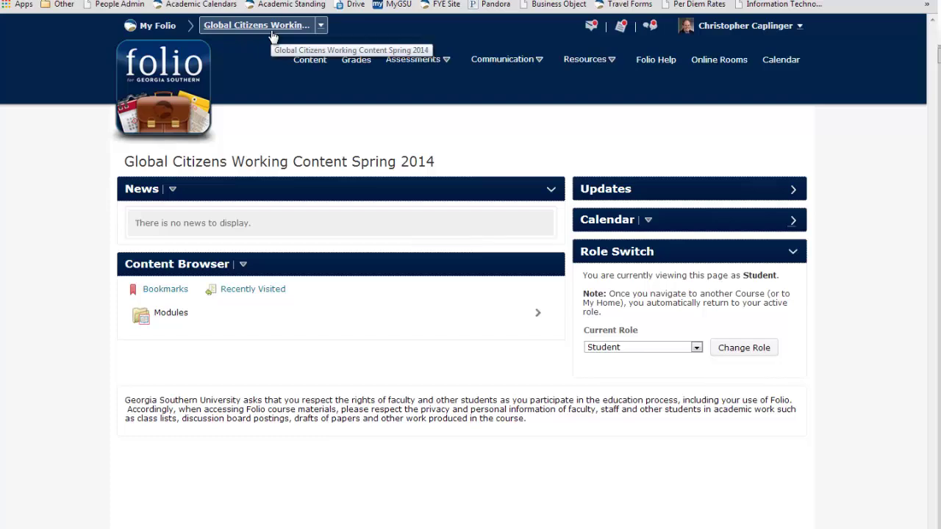
{"action": "left_click", "coordinate": [695, 347]}
{"action": "left_click", "coordinate": [647, 357]}
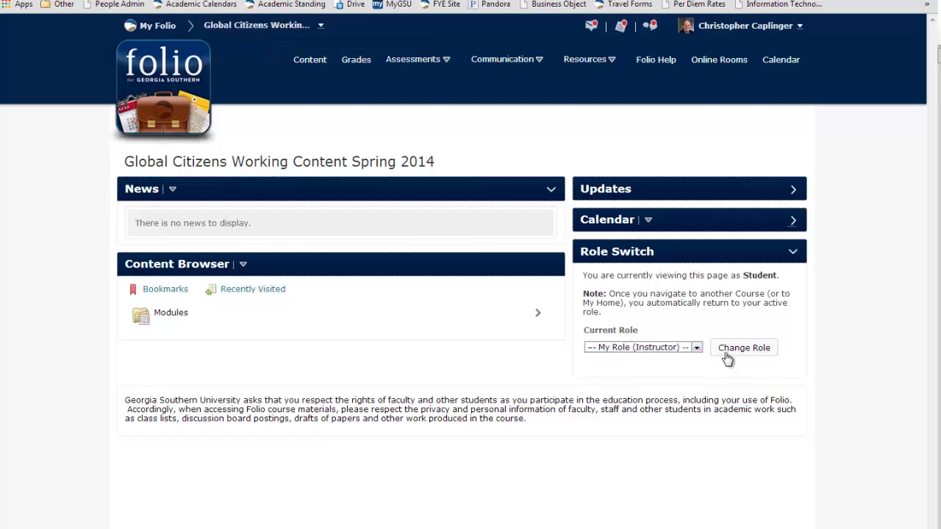
{"action": "left_click", "coordinate": [738, 354]}
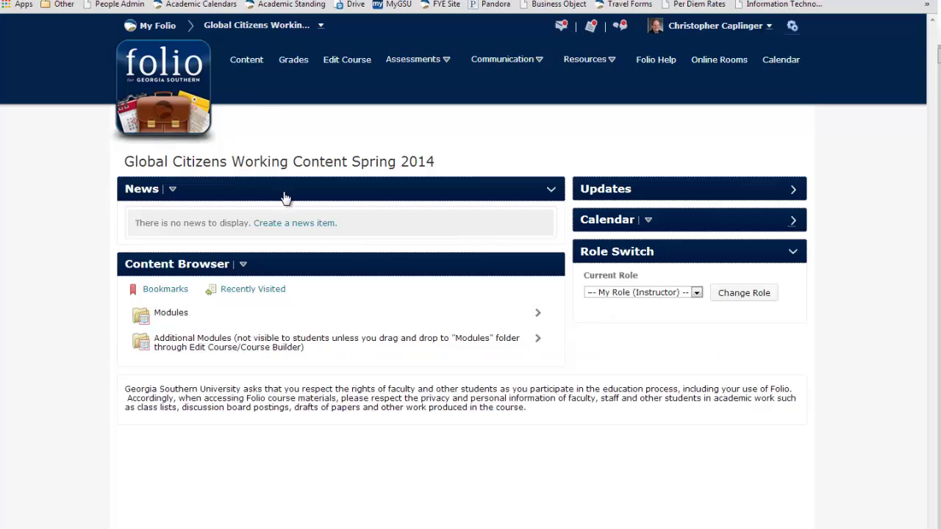
Step: Open the course content and display Modules Organized by Student Learning Outcome within the Additional Modules folder
{"action": "left_click", "coordinate": [246, 60]}
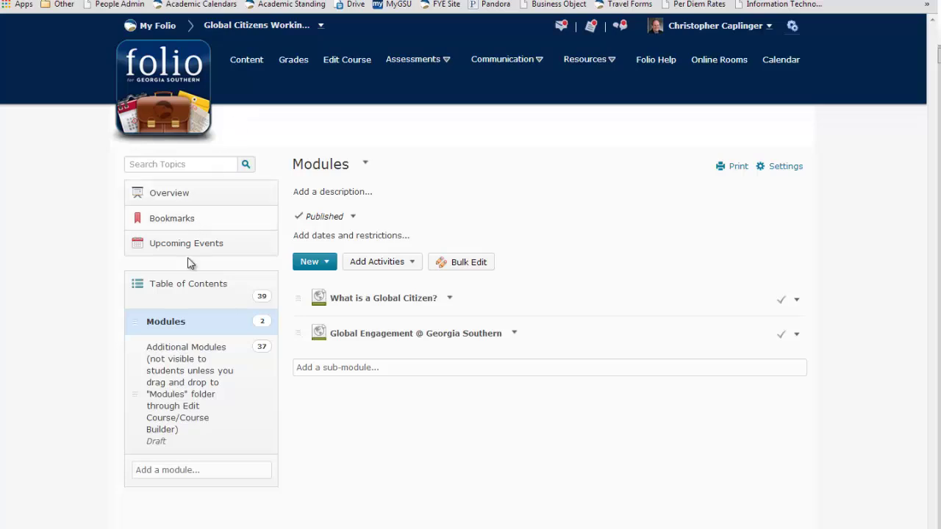
{"action": "left_click", "coordinate": [183, 390]}
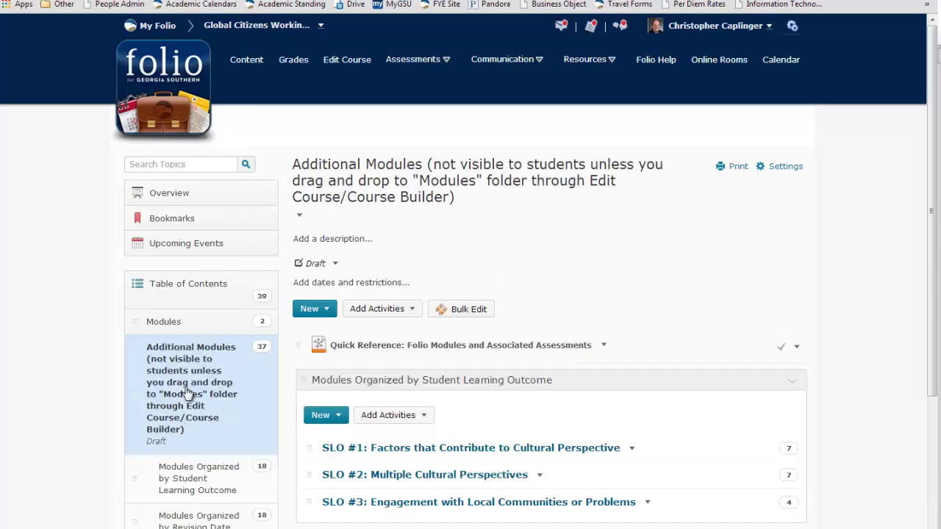
{"action": "scroll", "coordinate": [226, 410], "scroll_direction": "down", "scroll_amount": 2}
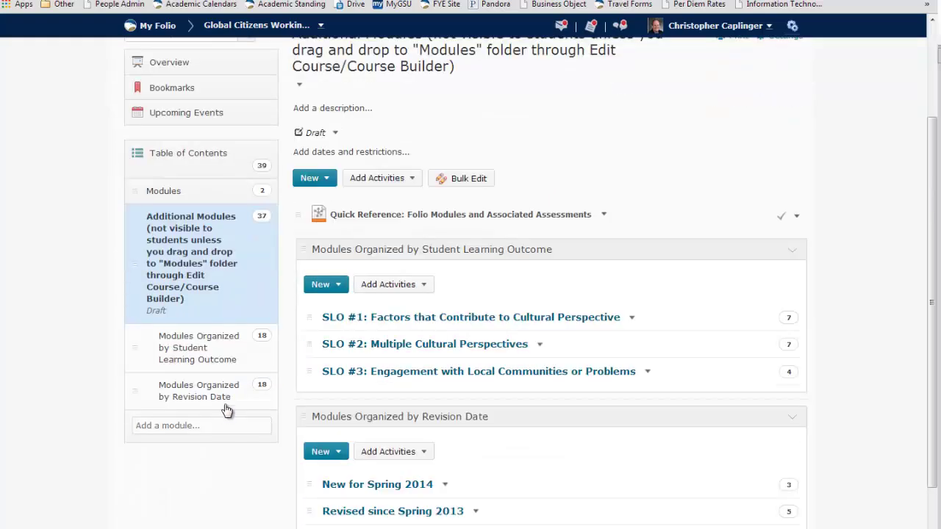
{"action": "left_click", "coordinate": [225, 347]}
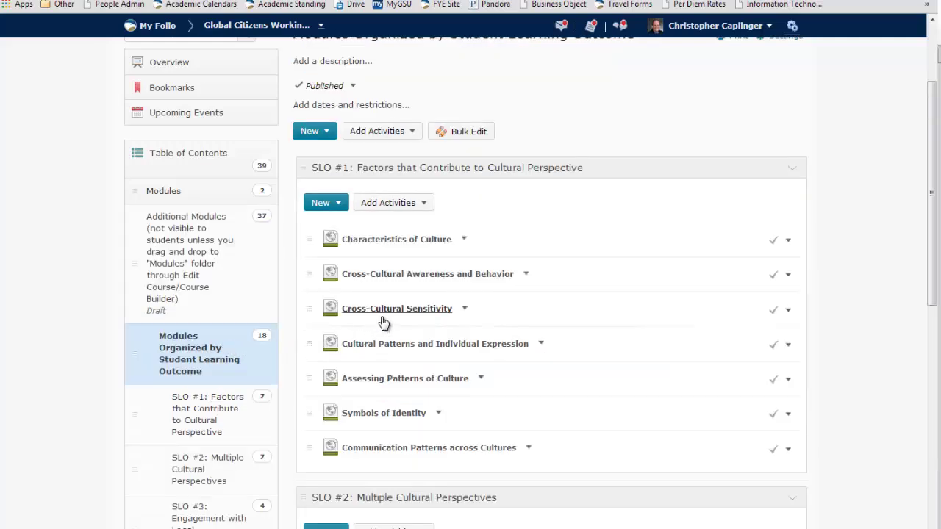
Step: View the Characteristics of Culture topic under SLO #1 and go on to the topic that follows it
{"action": "left_click", "coordinate": [412, 244]}
{"action": "scroll", "coordinate": [658, 356], "scroll_direction": "down", "scroll_amount": 3}
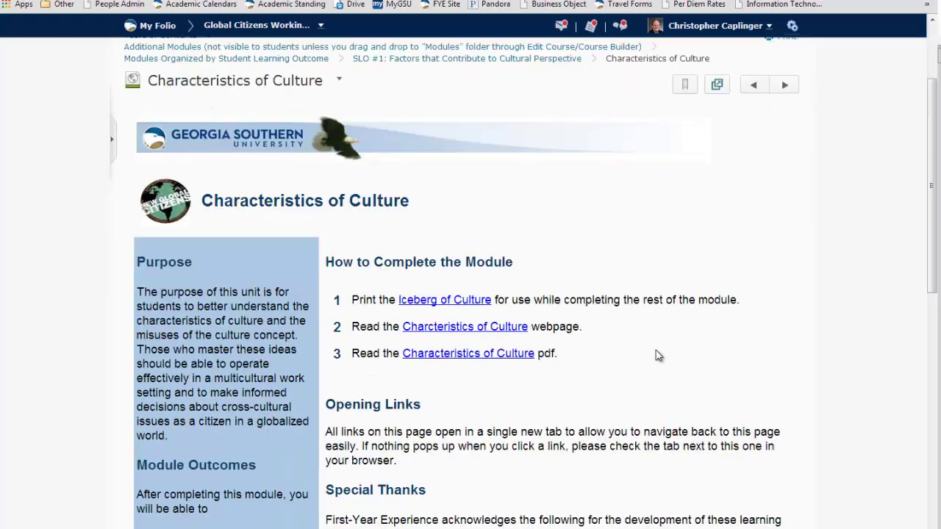
{"action": "left_click", "coordinate": [787, 86]}
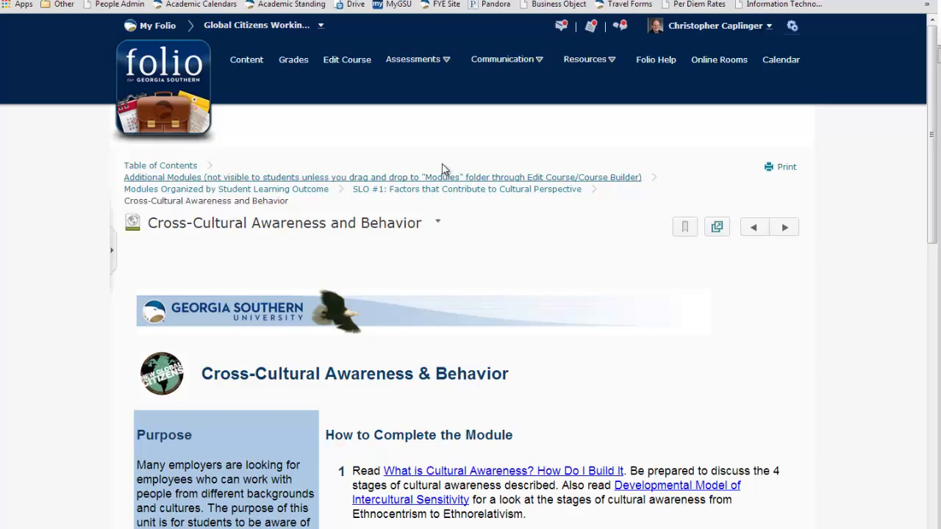
Step: Go back to the Additional Modules folder and review the topics in Modules Organized by Revision Date
{"action": "left_click", "coordinate": [425, 179]}
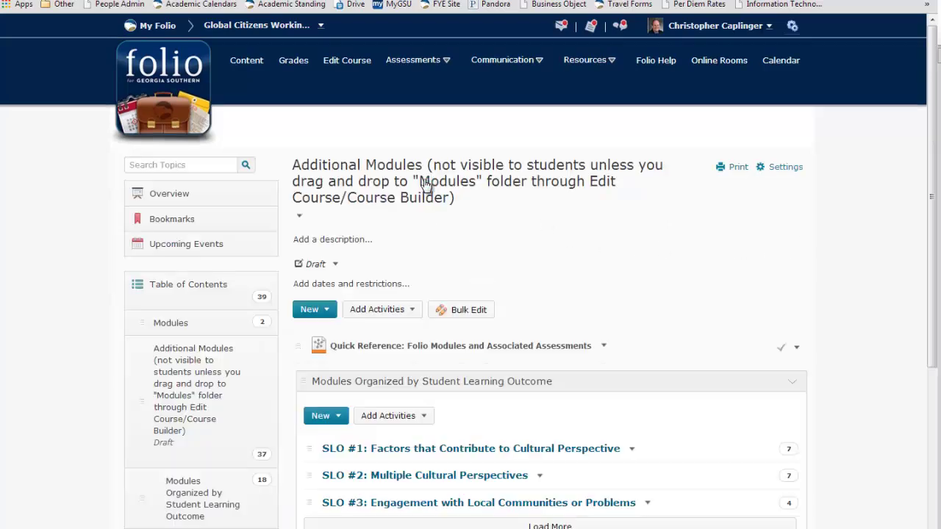
{"action": "scroll", "coordinate": [357, 397], "scroll_direction": "down", "scroll_amount": 1}
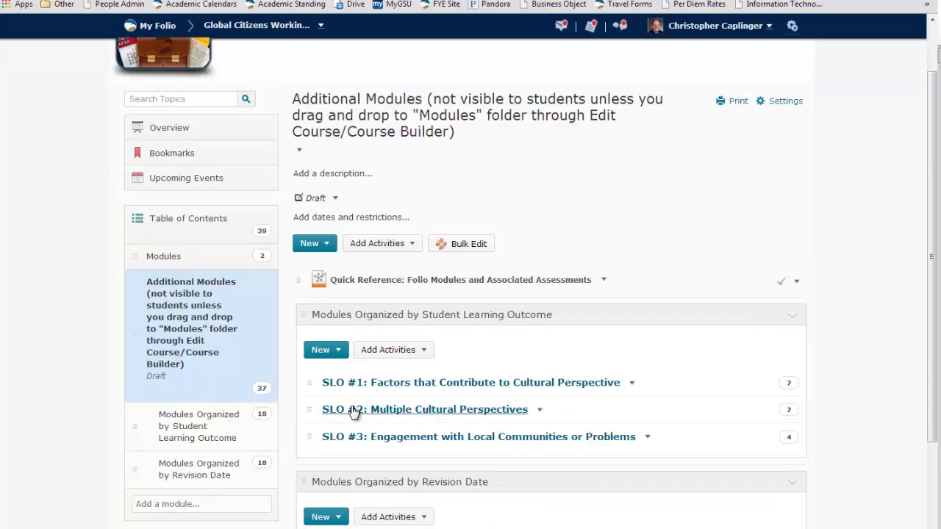
{"action": "left_click", "coordinate": [226, 473]}
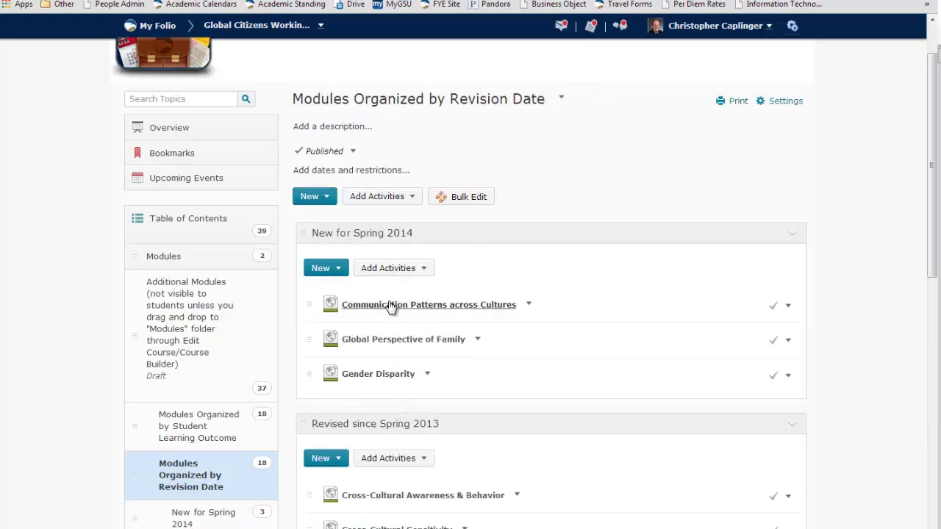
{"action": "scroll", "coordinate": [449, 397], "scroll_direction": "down", "scroll_amount": 2}
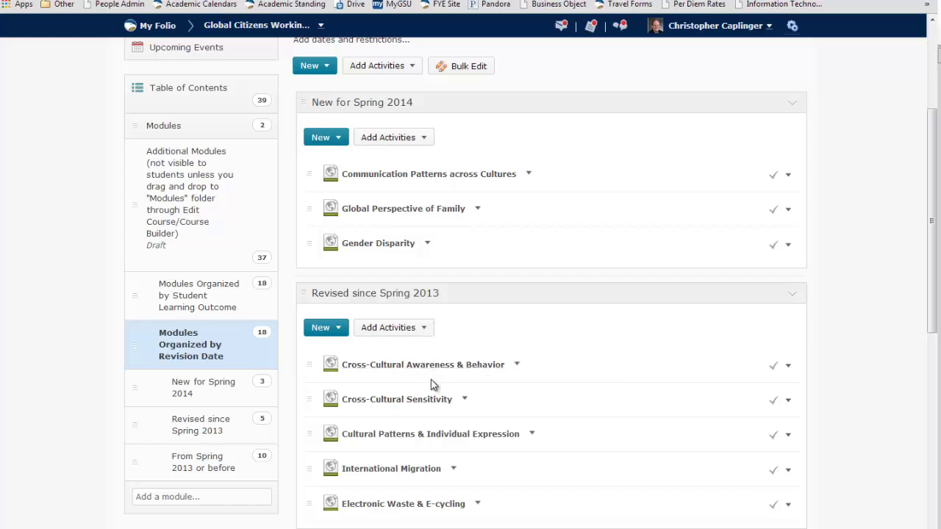
{"action": "scroll", "coordinate": [432, 383], "scroll_direction": "up", "scroll_amount": 3}
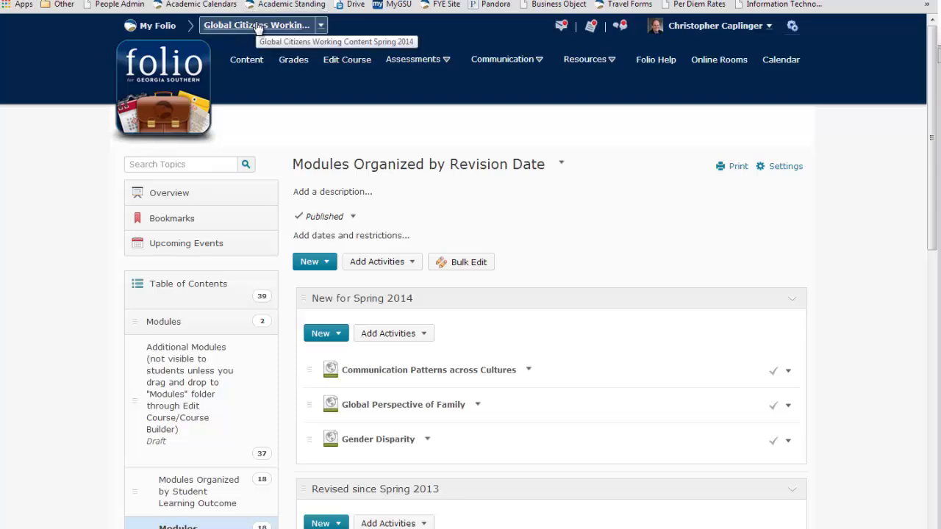
Step: In Course Builder, move Characteristics of Culture from SLO #1 under Additional Modules into the Modules folder, and return to the course homepage
{"action": "left_click", "coordinate": [344, 60]}
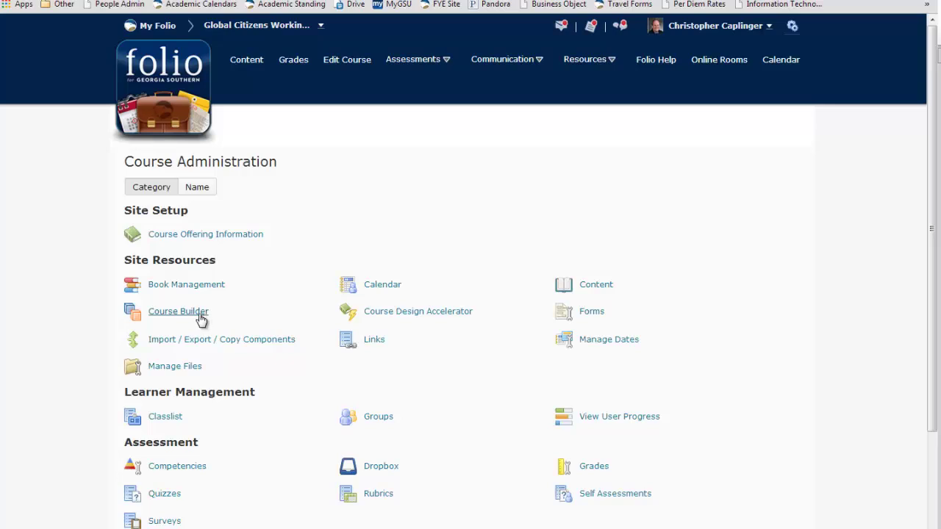
{"action": "left_click", "coordinate": [179, 312]}
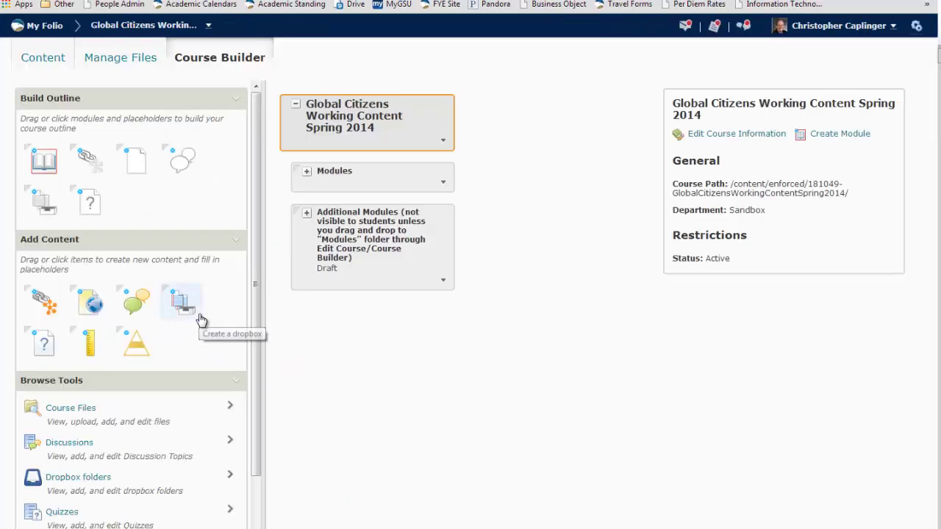
{"action": "left_click", "coordinate": [308, 212]}
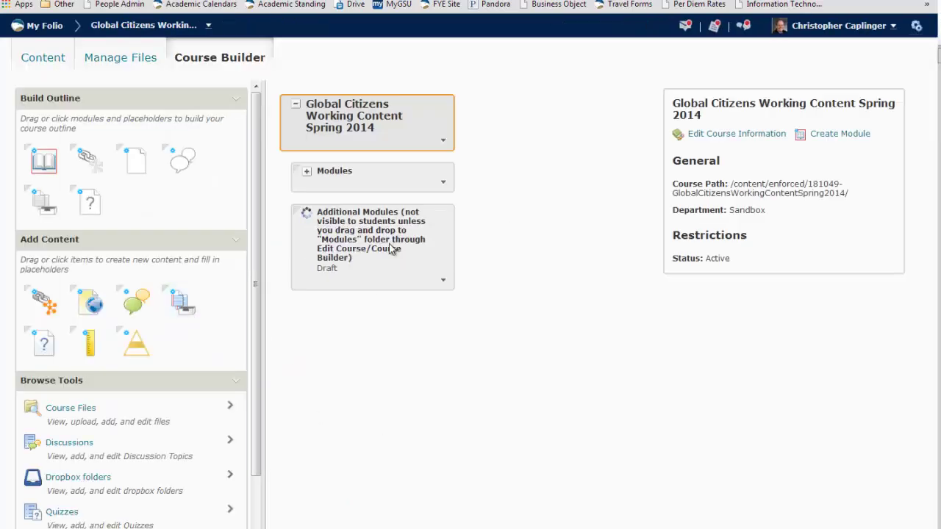
{"action": "left_click", "coordinate": [318, 372]}
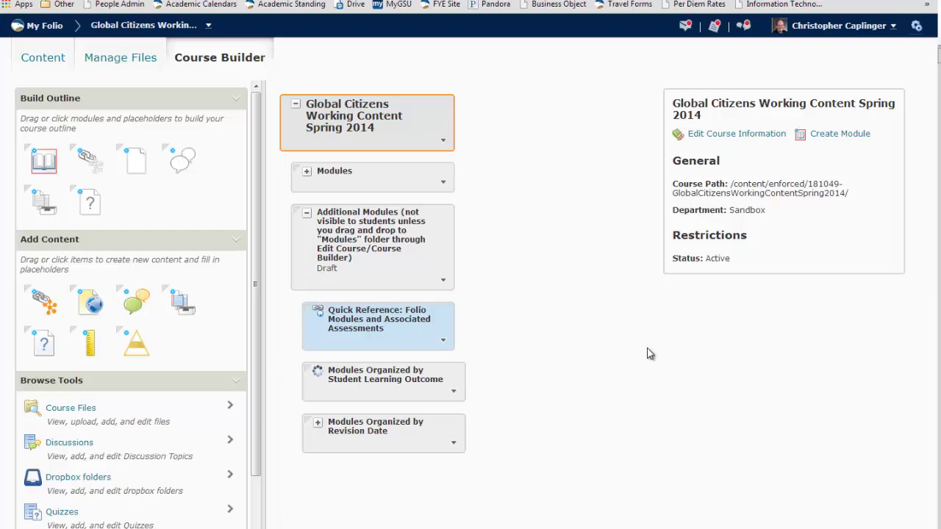
{"action": "left_click", "coordinate": [329, 356]}
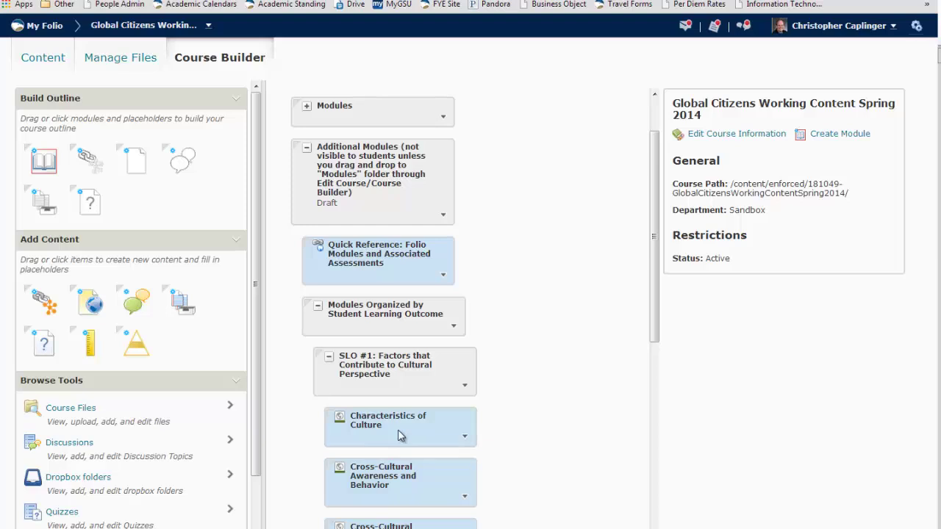
{"action": "left_click_drag", "start_coordinate": [401, 435], "coordinate": [390, 119]}
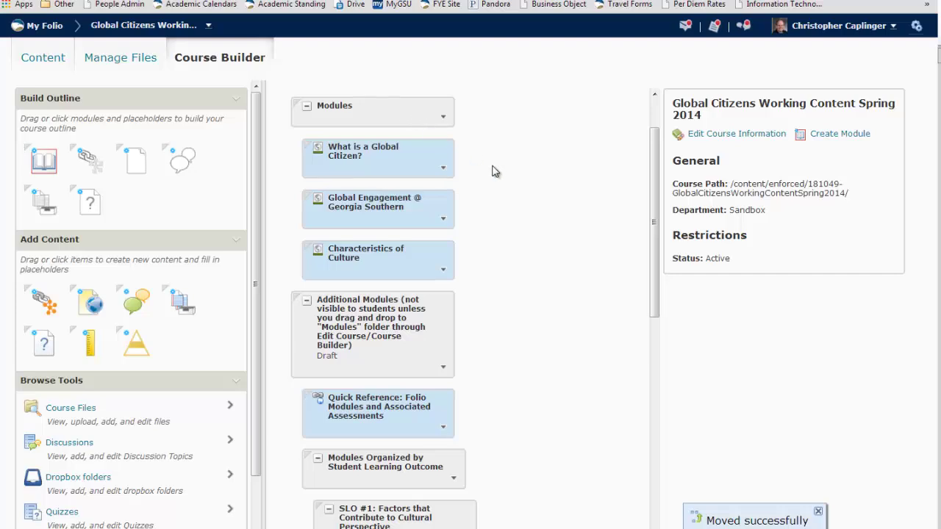
{"action": "left_click", "coordinate": [178, 27]}
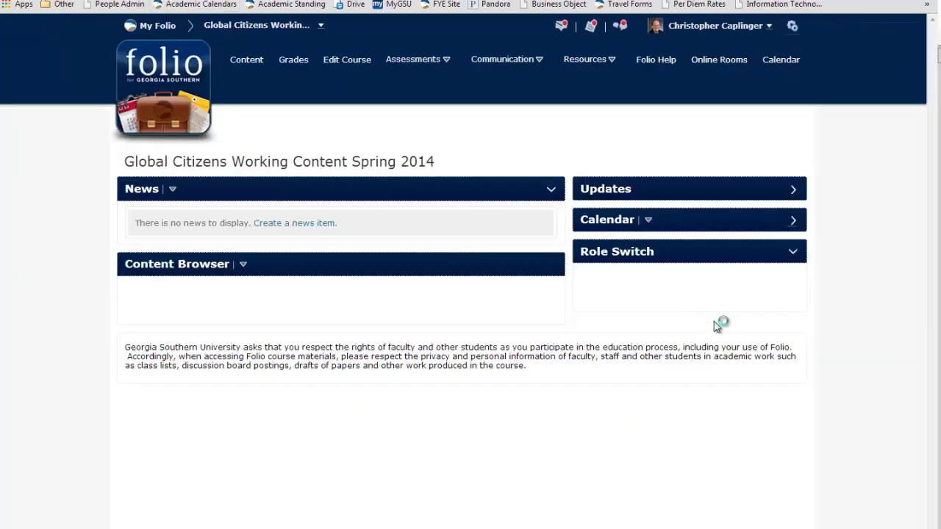
Step: Switch to the Student role and view the Characteristics of Culture topic in the Modules folder
{"action": "left_click", "coordinate": [651, 292]}
{"action": "left_click", "coordinate": [638, 315]}
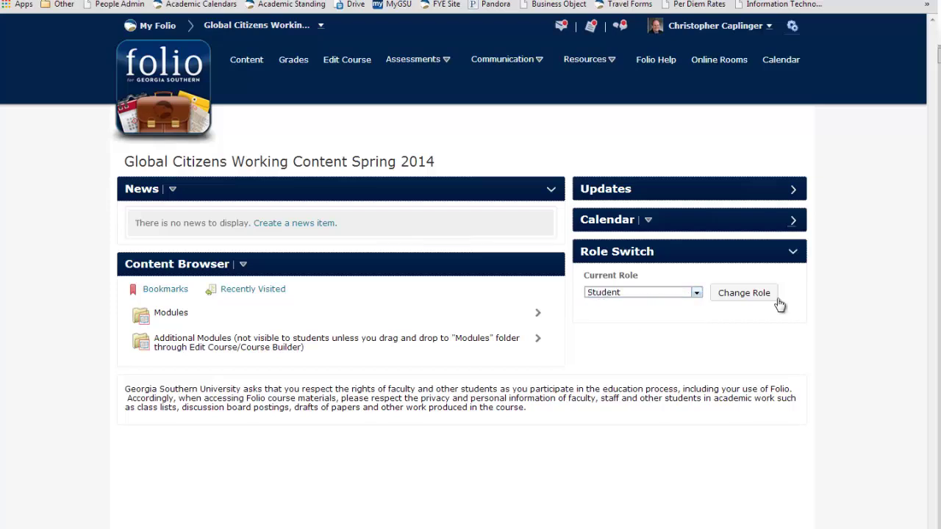
{"action": "left_click", "coordinate": [737, 294]}
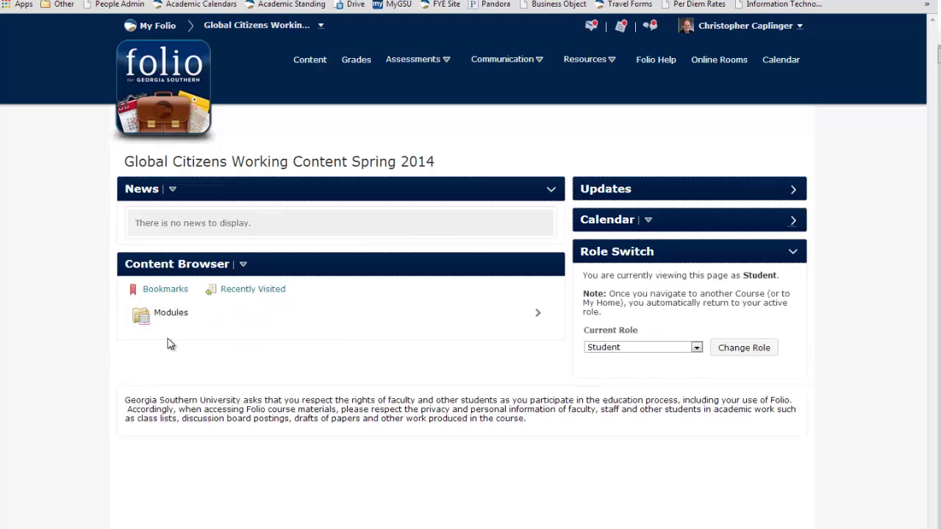
{"action": "left_click", "coordinate": [174, 318]}
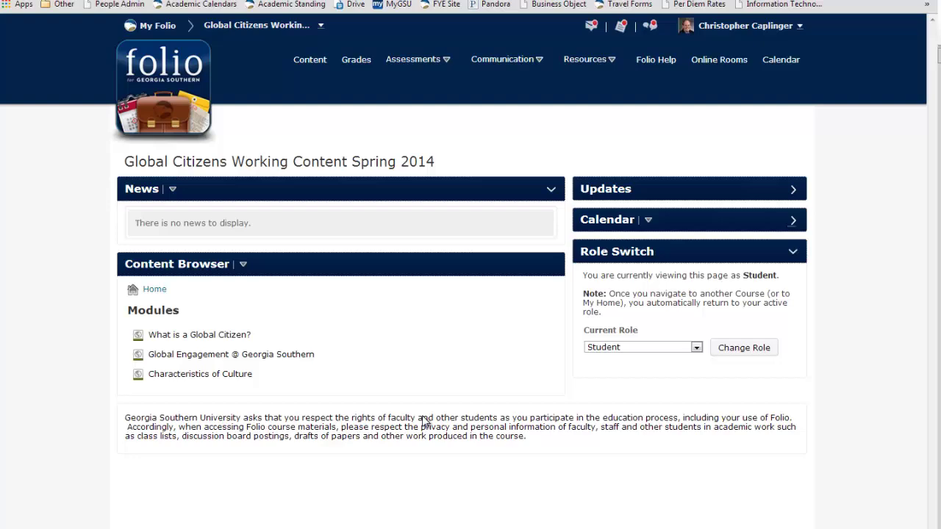
{"action": "left_click", "coordinate": [192, 376]}
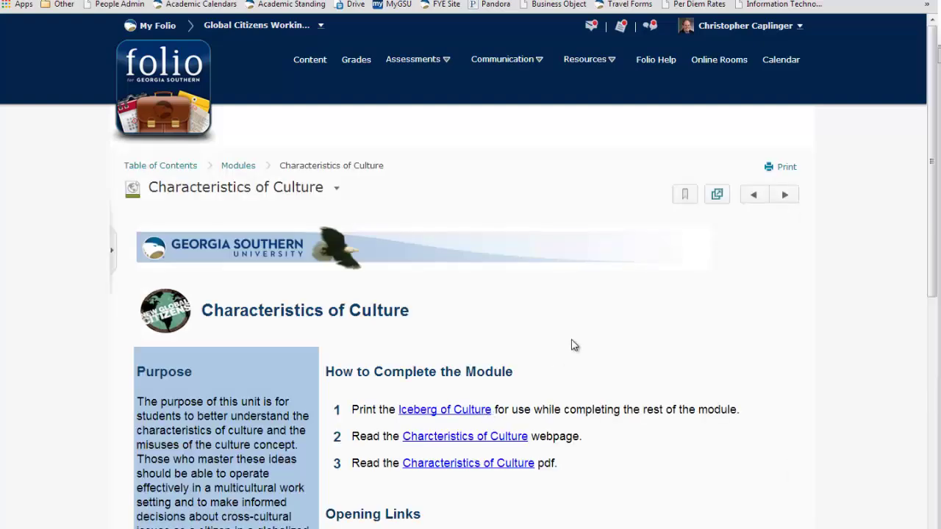
{"action": "scroll", "coordinate": [580, 360], "scroll_direction": "down", "scroll_amount": 3}
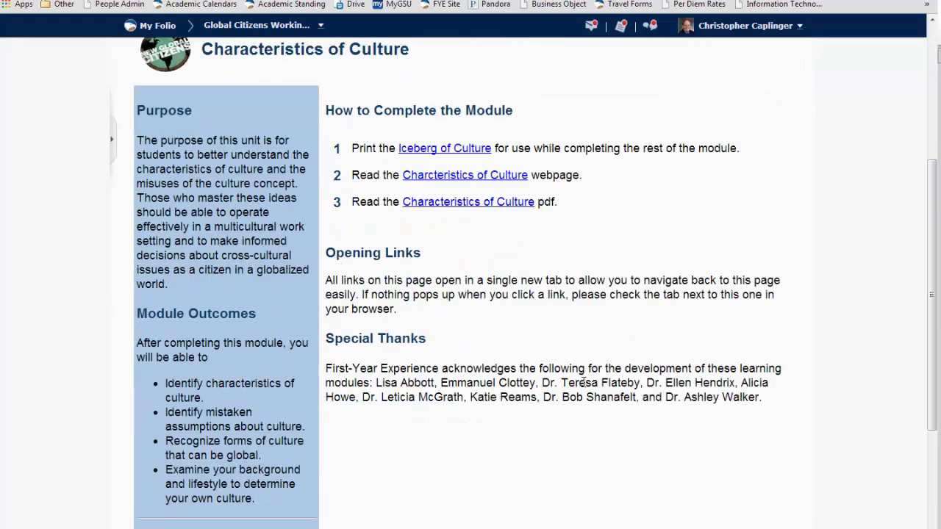
{"action": "scroll", "coordinate": [585, 383], "scroll_direction": "up", "scroll_amount": 3}
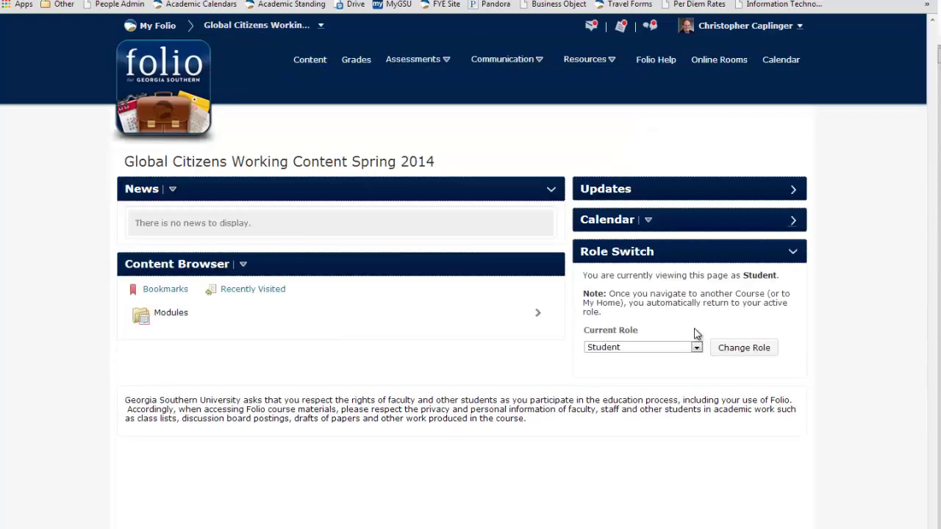
Step: Switch the course role from Student back to My Role (Instructor)
{"action": "left_click", "coordinate": [644, 347]}
{"action": "left_click", "coordinate": [638, 357]}
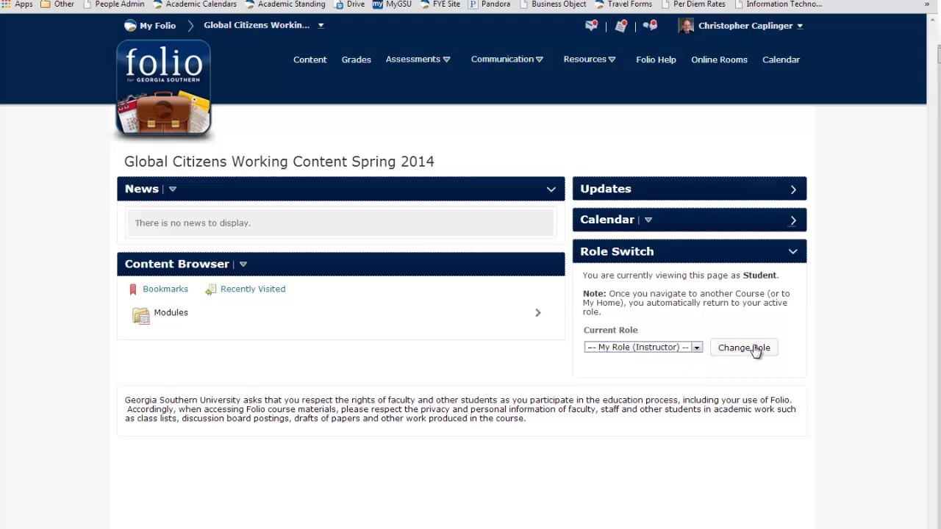
{"action": "left_click", "coordinate": [754, 349]}
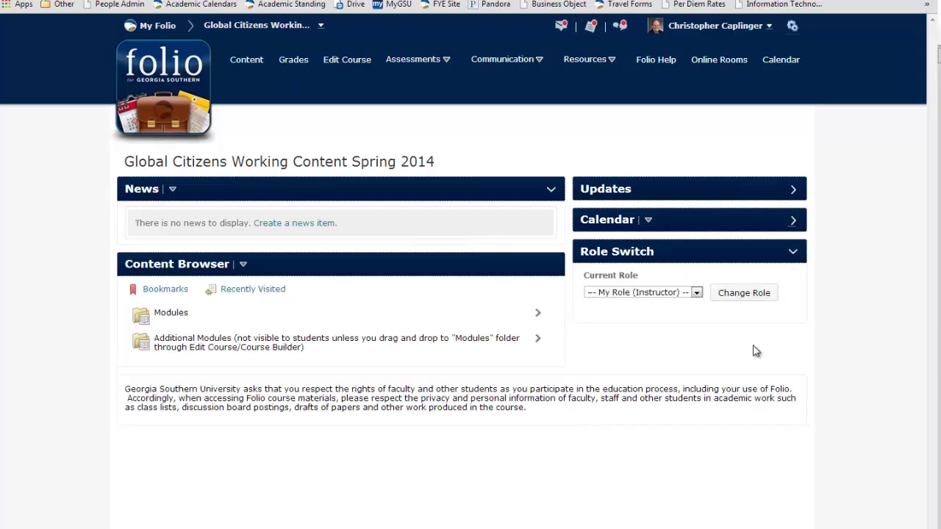
Step: Review Quick Reference: Folio Modules and Associated Assessments under Additional Modules, and the Folio Modules resource on the Teaching FYE 1410 page
{"action": "left_click", "coordinate": [235, 352]}
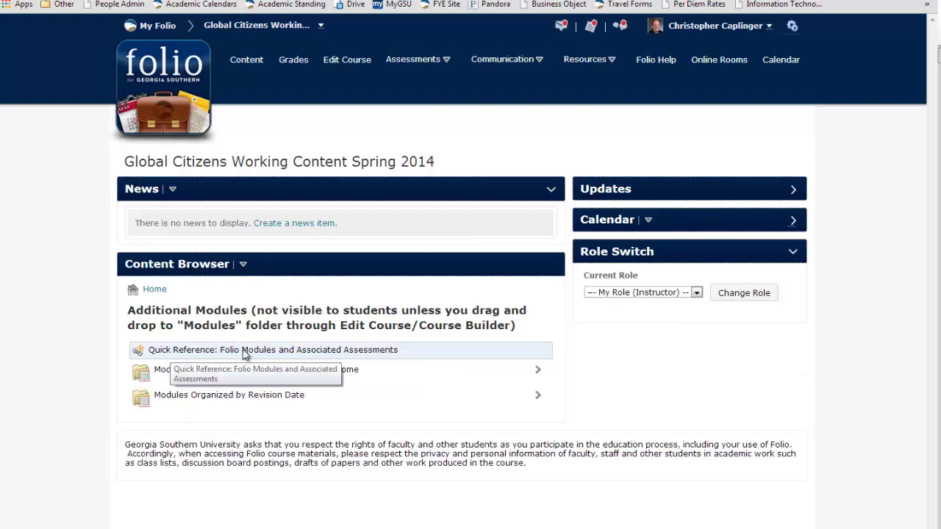
{"action": "left_click", "coordinate": [327, 350]}
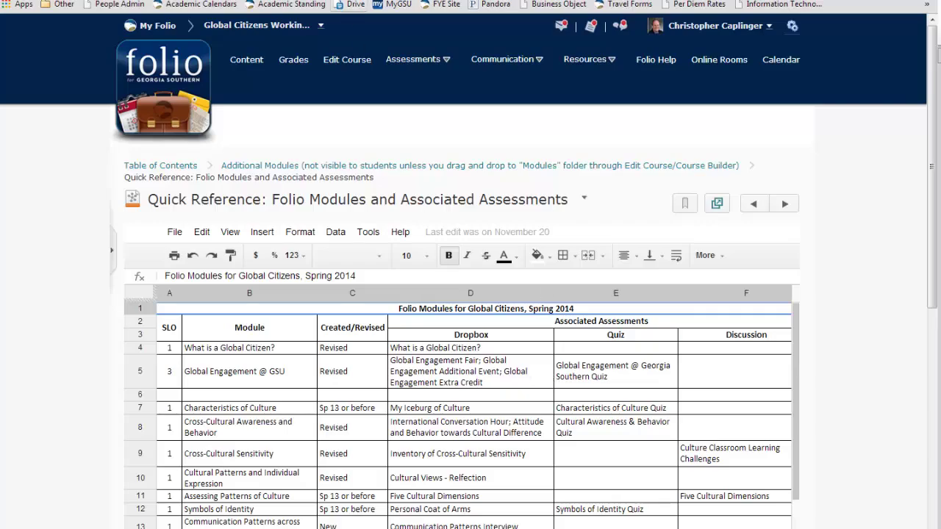
{"action": "left_click", "coordinate": [328, 0]}
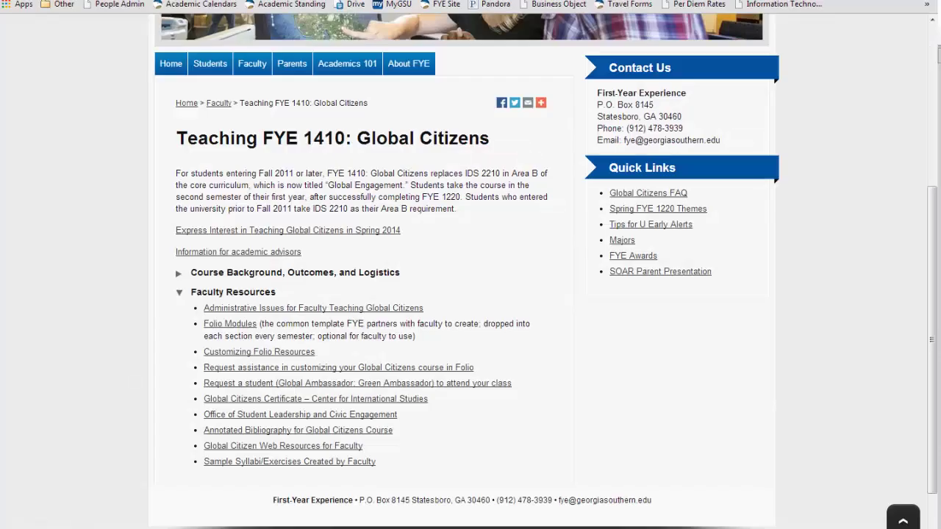
{"action": "left_click", "coordinate": [245, 324]}
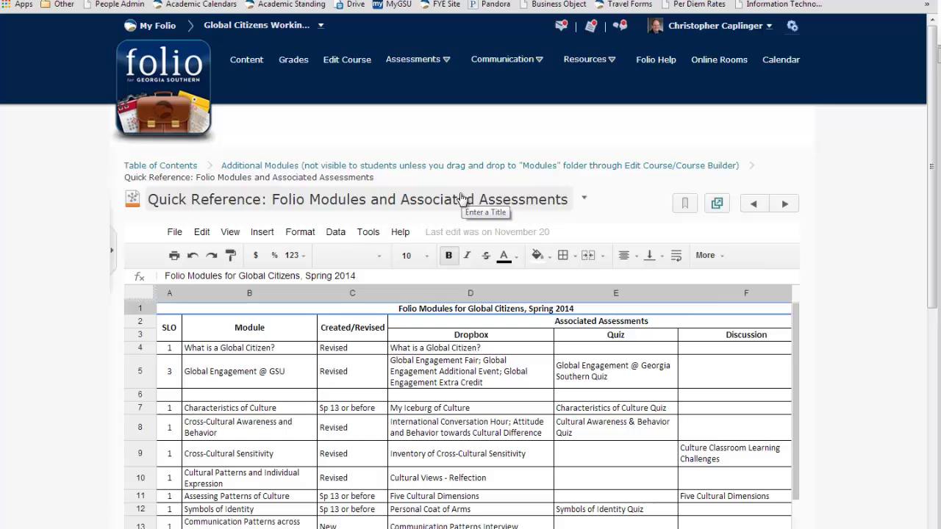
Step: Open the Global Engagement Fair folder in the course's Dropbox for editing
{"action": "left_click", "coordinate": [445, 65]}
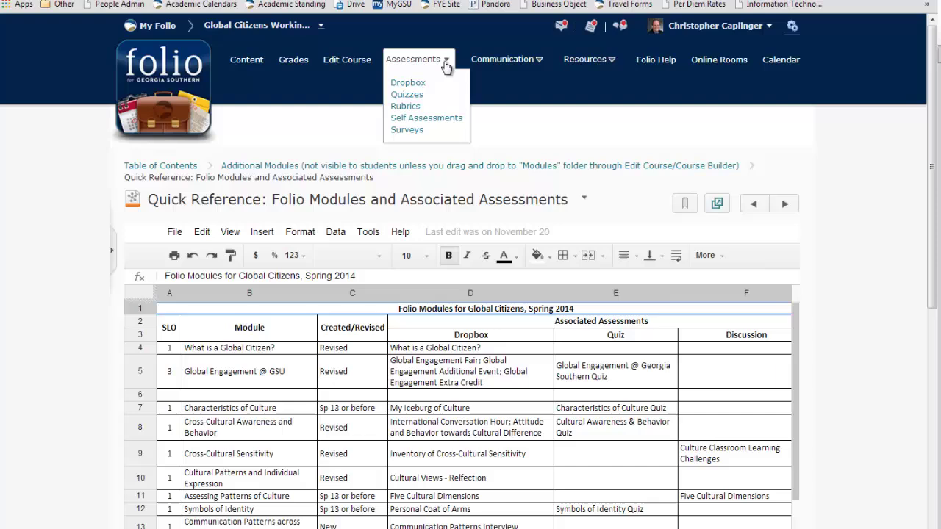
{"action": "left_click", "coordinate": [408, 83]}
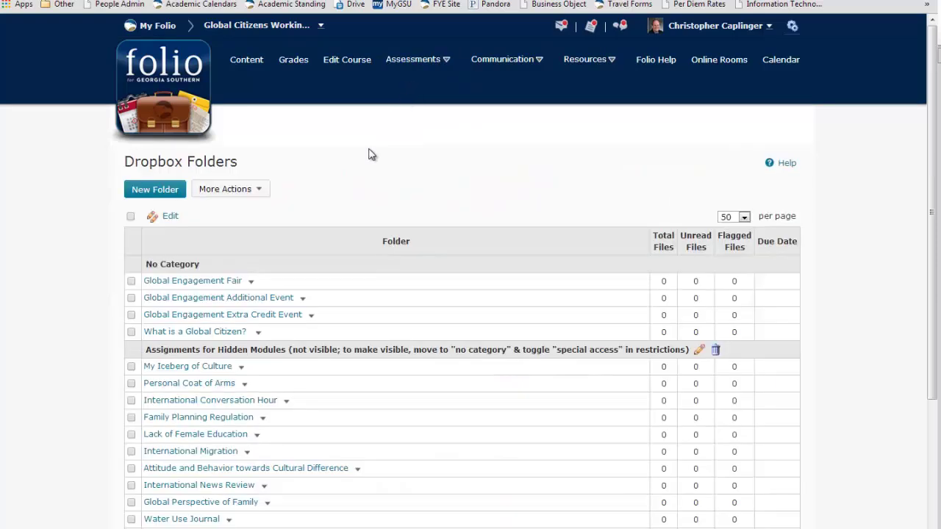
{"action": "left_click", "coordinate": [252, 286]}
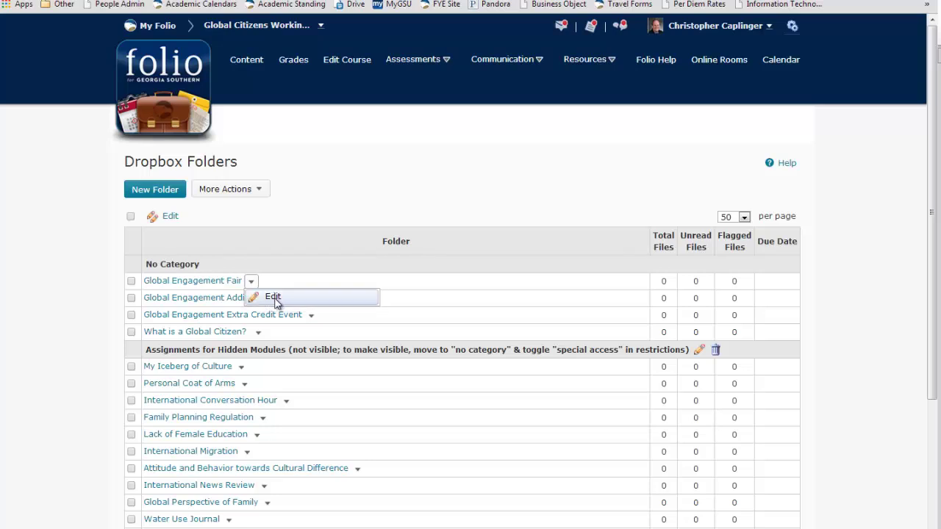
{"action": "left_click", "coordinate": [273, 298]}
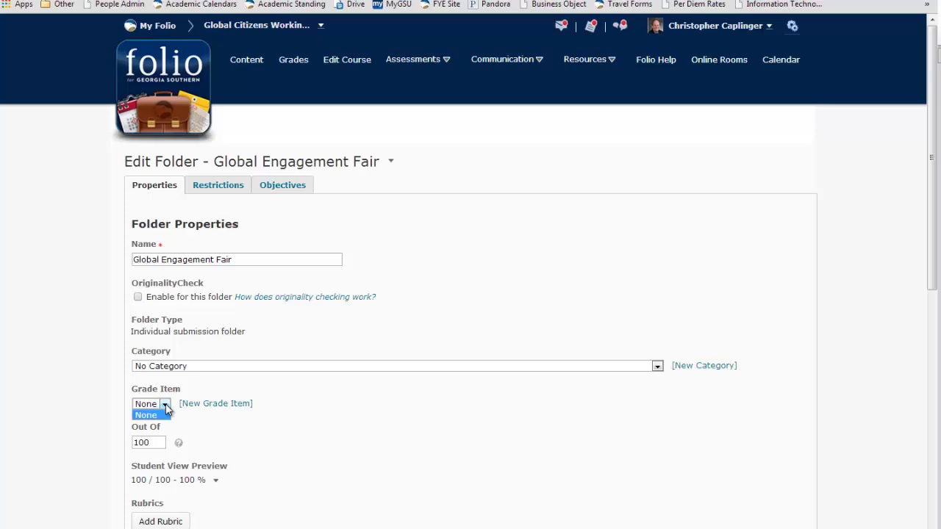
Step: Create a new grade item for the Global Engagement Fair folder, with the name Engagement Fair and short name Fair
{"action": "left_click", "coordinate": [216, 405]}
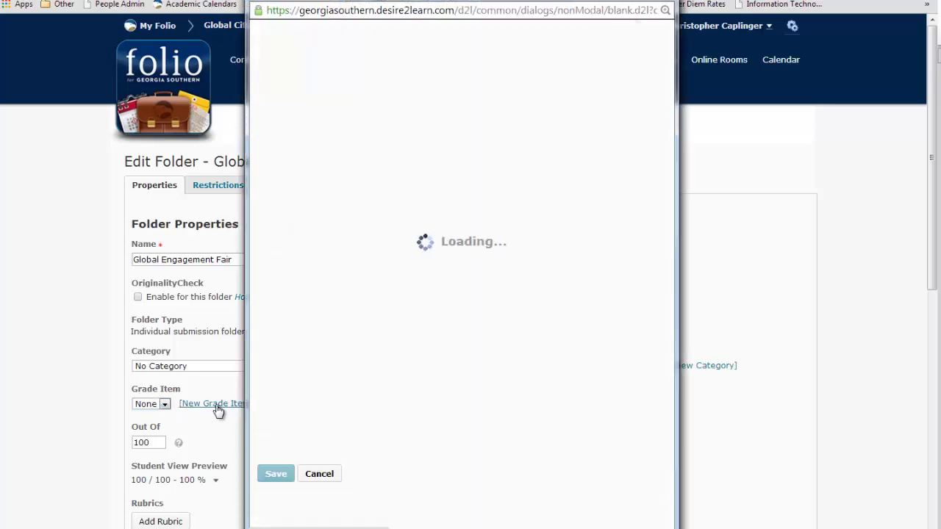
{"action": "left_click", "coordinate": [300, 99]}
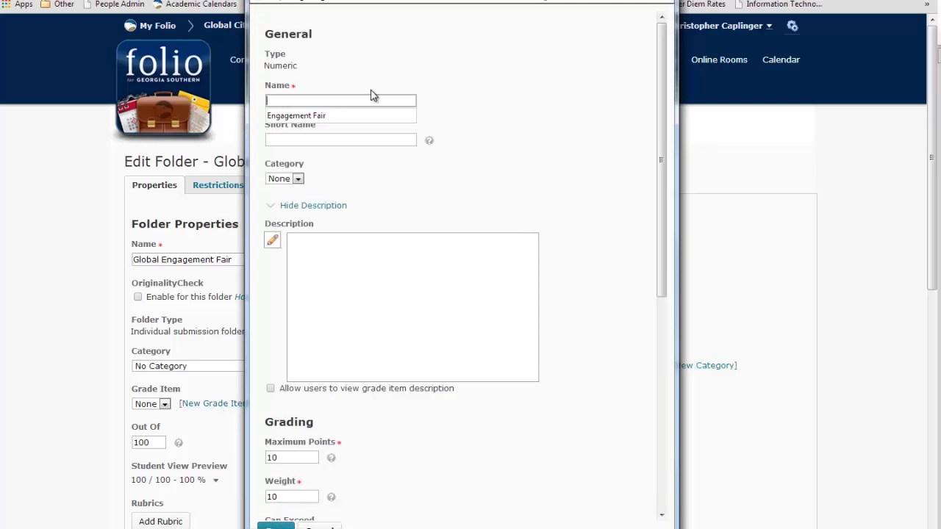
{"action": "left_click", "coordinate": [318, 116]}
{"action": "left_click", "coordinate": [316, 117]}
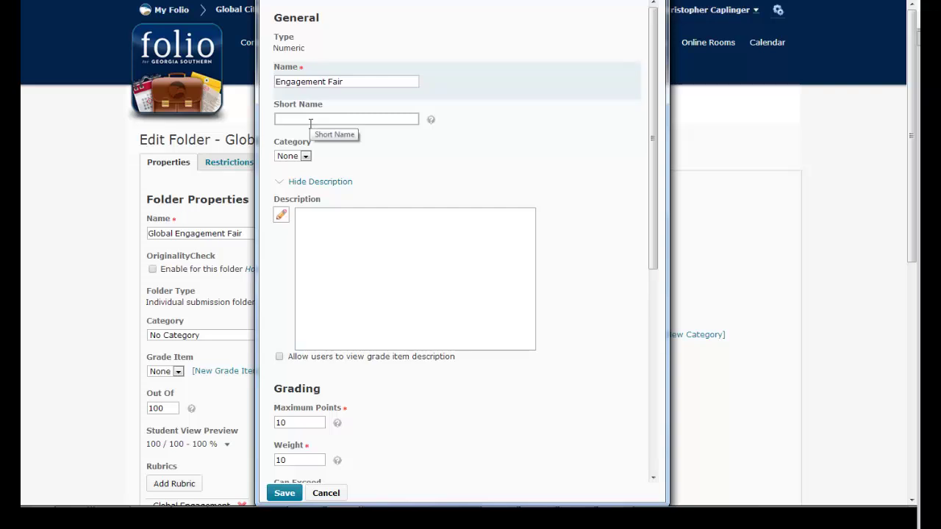
{"action": "type", "text": "F"}
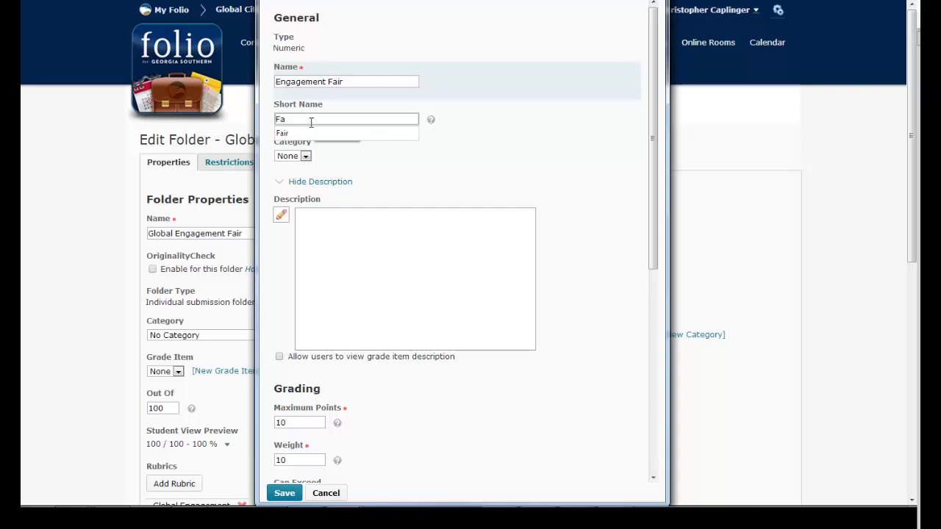
{"action": "type", "text": "a"}
{"action": "left_click", "coordinate": [281, 133]}
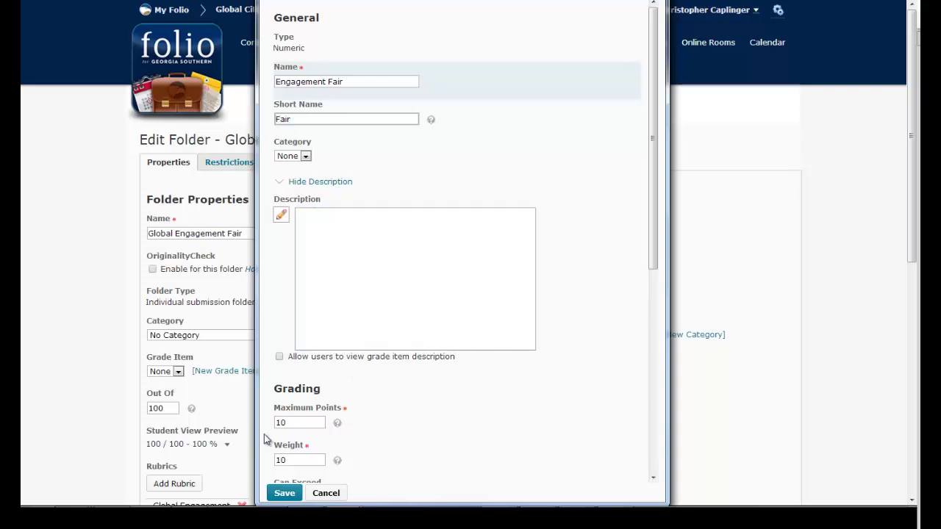
Step: Set the new grade item's maximum points to 100 and save the item
{"action": "left_click_drag", "start_coordinate": [296, 423], "coordinate": [270, 429]}
{"action": "type", "text": "1"}
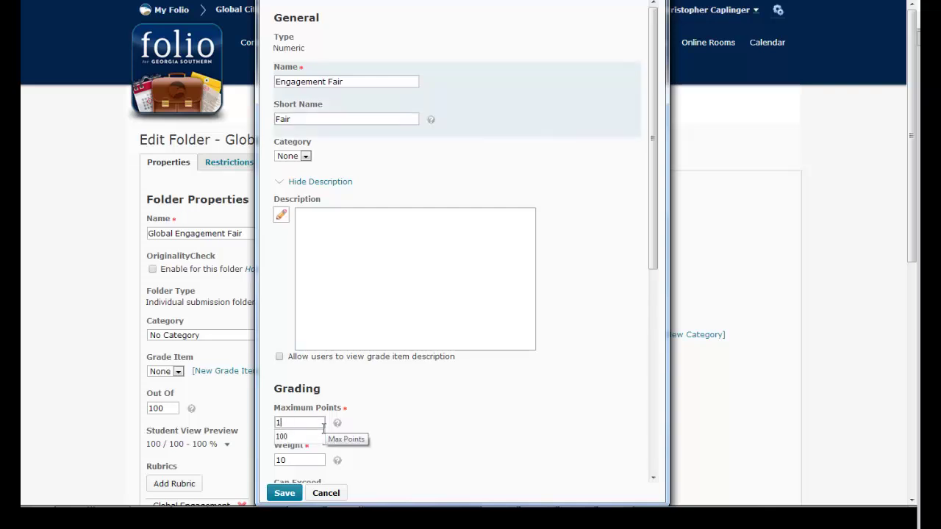
{"action": "scroll", "coordinate": [393, 438], "scroll_direction": "down", "scroll_amount": 3}
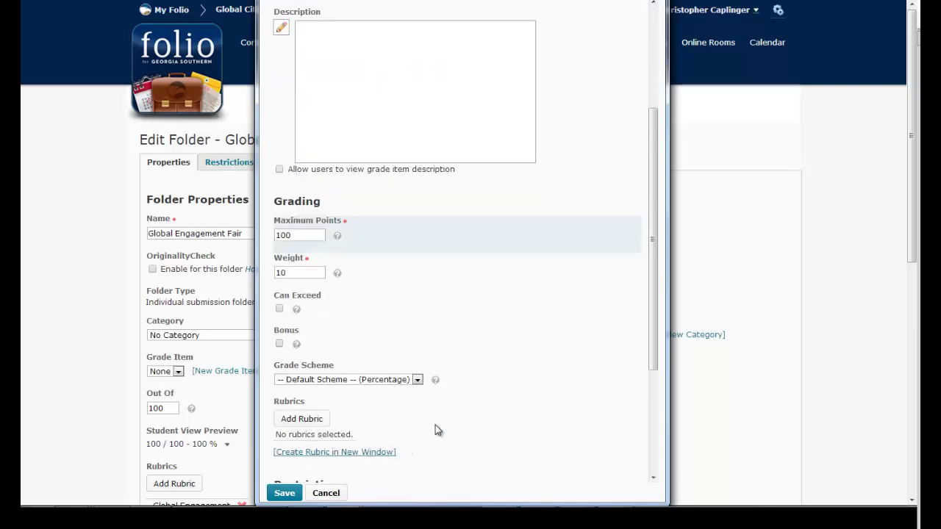
{"action": "scroll", "coordinate": [436, 431], "scroll_direction": "down", "scroll_amount": 3}
{"action": "left_click", "coordinate": [283, 494]}
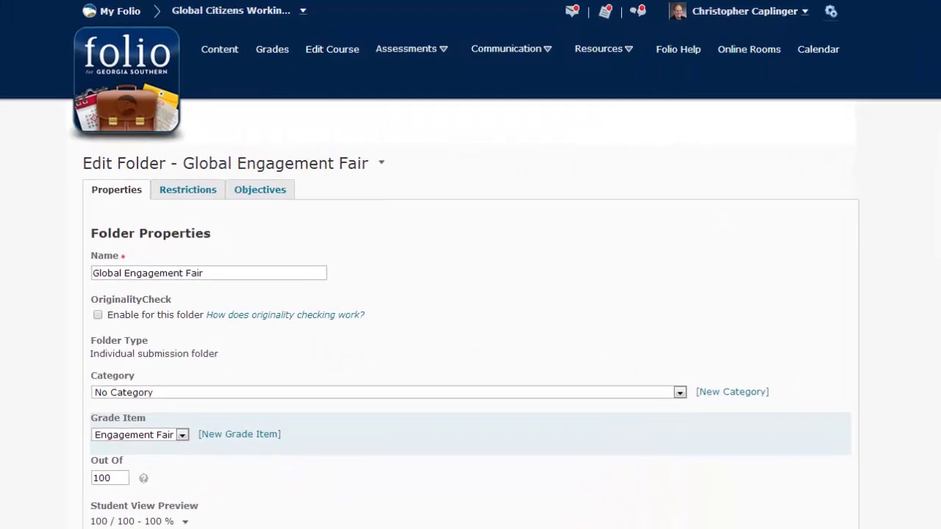
Step: In the Global Engagement Fair folder's restrictions, let users with special access submit files outside the normal availability dates
{"action": "left_click", "coordinate": [193, 193]}
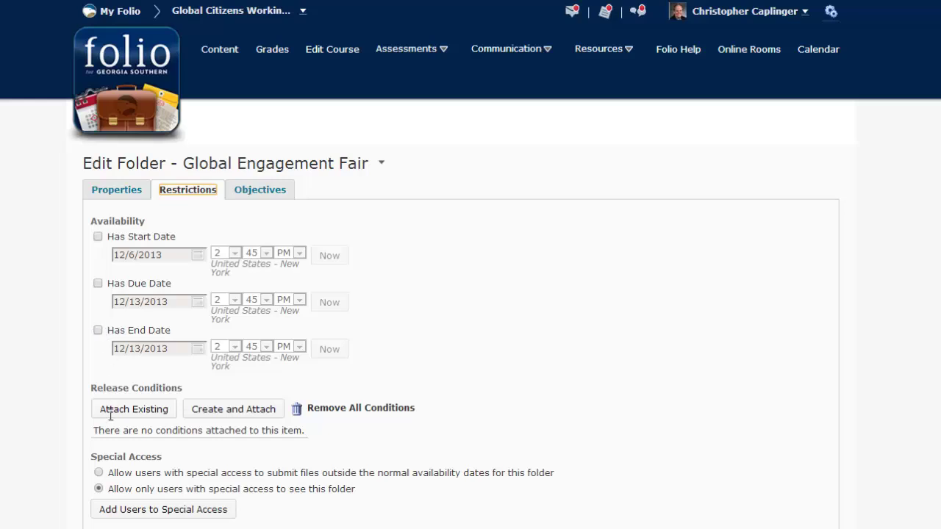
{"action": "left_click", "coordinate": [99, 472]}
{"action": "left_click", "coordinate": [99, 474]}
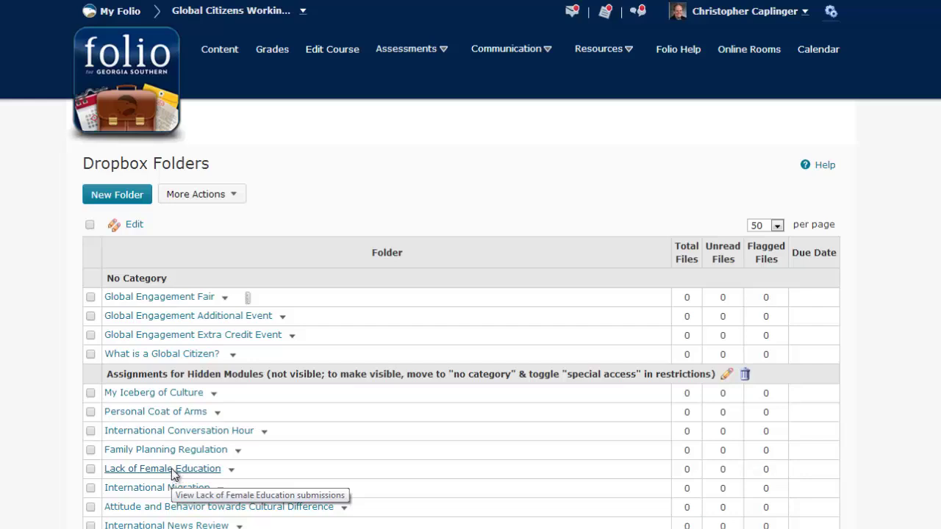
Step: Edit the My Iceberg of Culture dropbox folder, set its category to No Category, and look over its instructions
{"action": "left_click", "coordinate": [170, 394]}
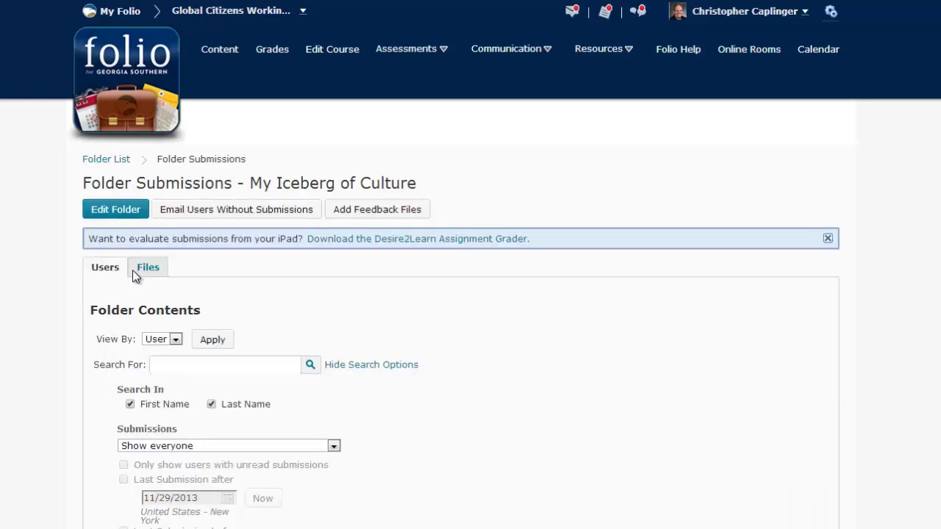
{"action": "left_click", "coordinate": [118, 211]}
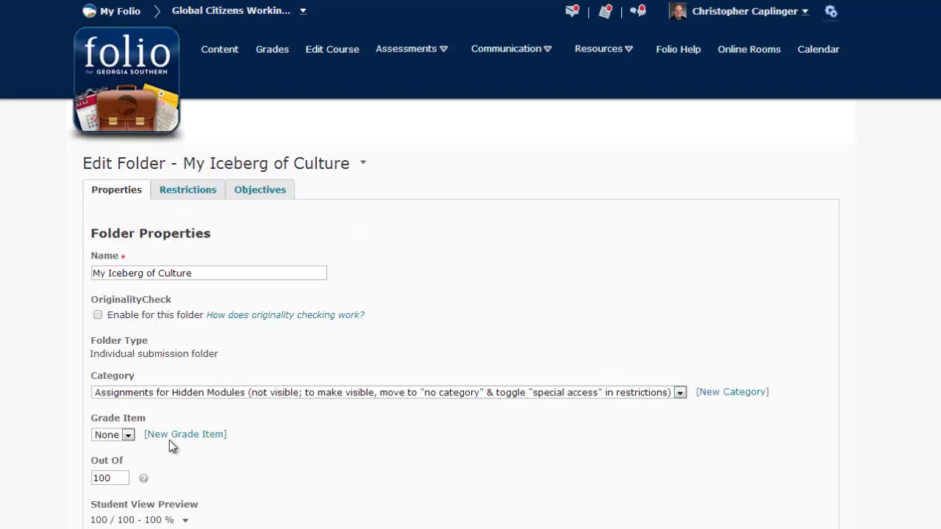
{"action": "left_click", "coordinate": [207, 392]}
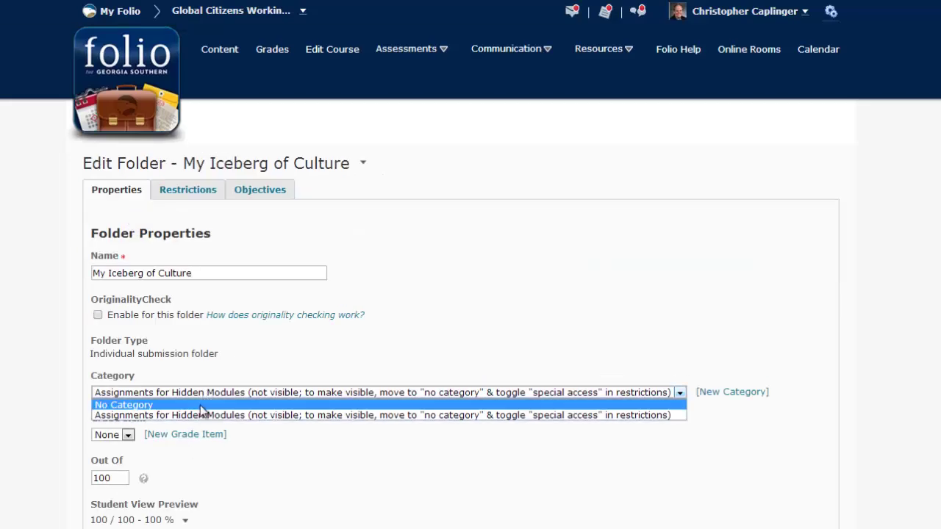
{"action": "left_click", "coordinate": [201, 405]}
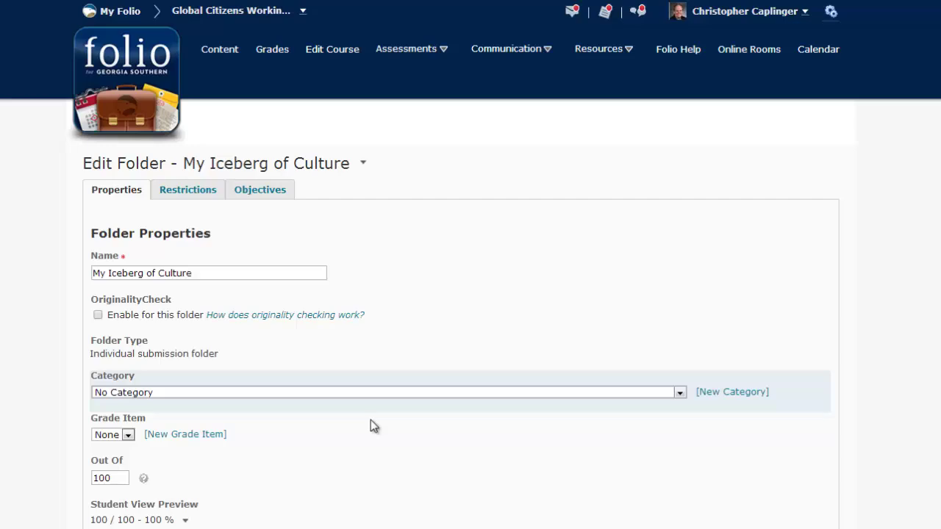
{"action": "scroll", "coordinate": [380, 424], "scroll_direction": "down", "scroll_amount": 4}
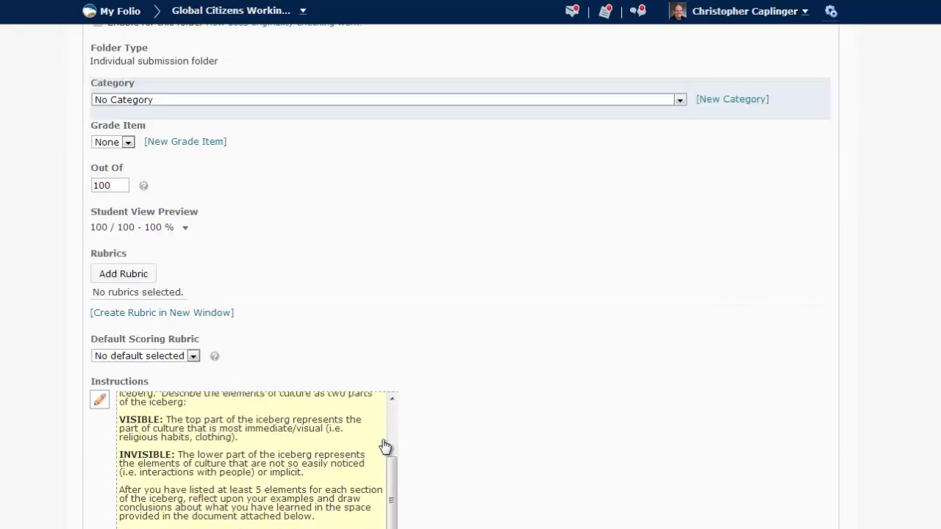
{"action": "scroll", "coordinate": [534, 342], "scroll_direction": "up", "scroll_amount": 4}
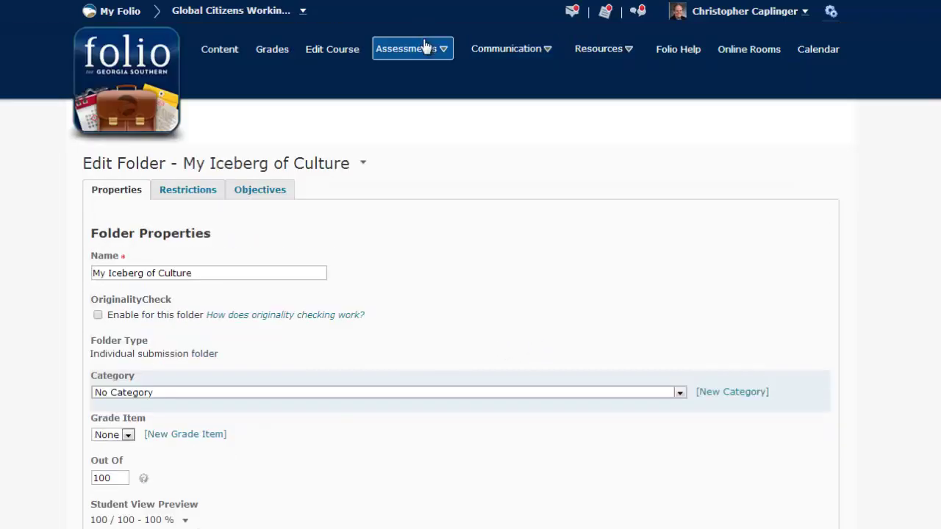
Step: Return to the Global Citizens course homepage and switch the role to Student
{"action": "left_click", "coordinate": [267, 14]}
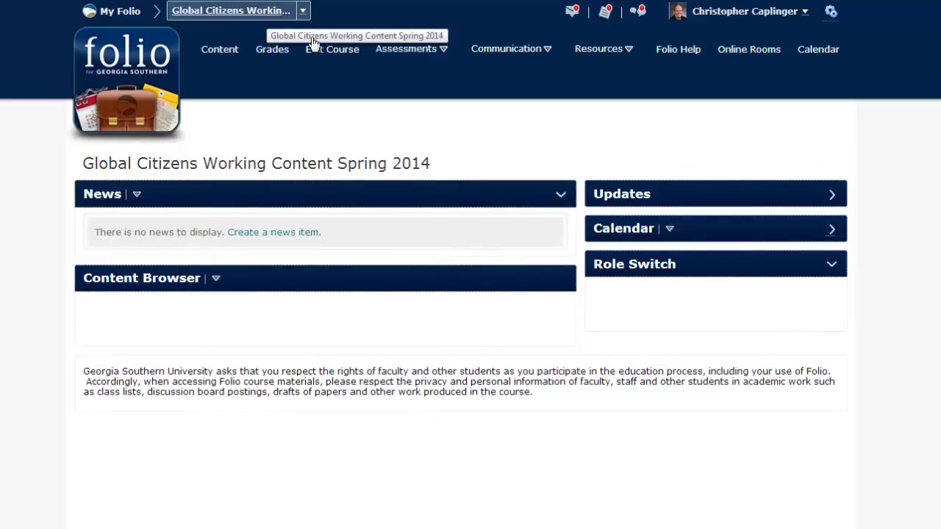
{"action": "left_click", "coordinate": [687, 310]}
{"action": "left_click", "coordinate": [675, 330]}
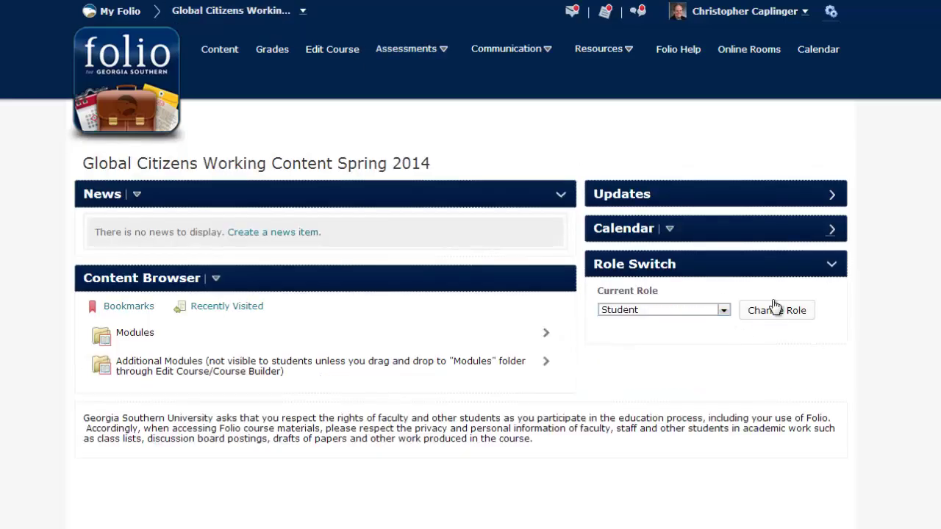
{"action": "left_click", "coordinate": [779, 311]}
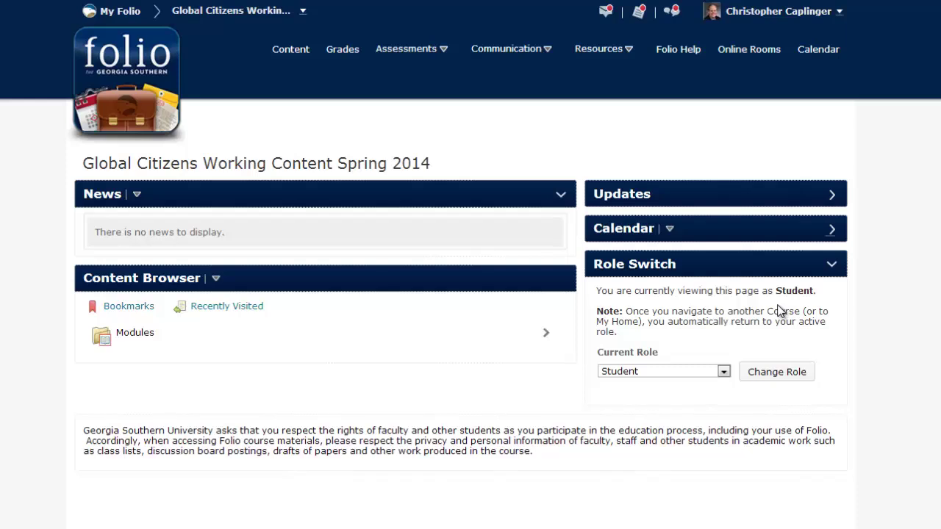
Step: Check which dropbox folders and quizzes students can see in the Global Citizens course
{"action": "left_click", "coordinate": [432, 52]}
{"action": "left_click", "coordinate": [401, 75]}
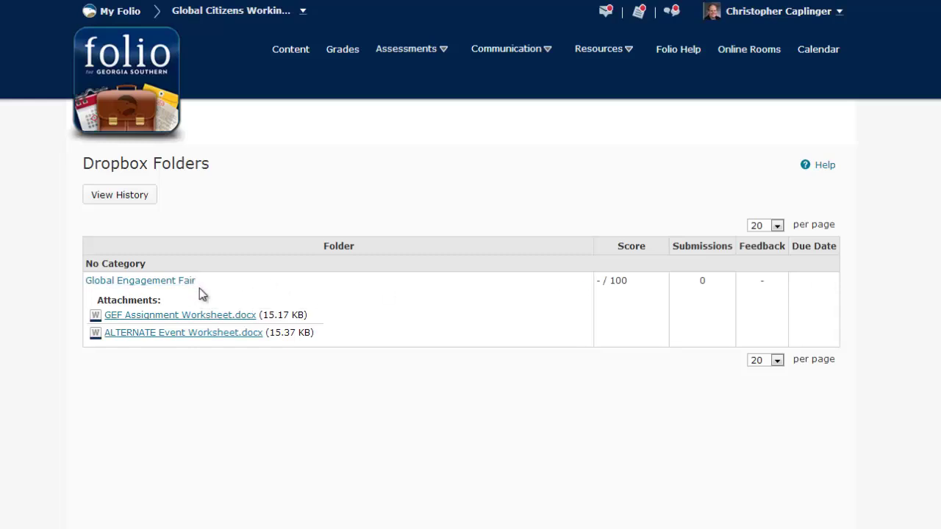
{"action": "left_click", "coordinate": [438, 50]}
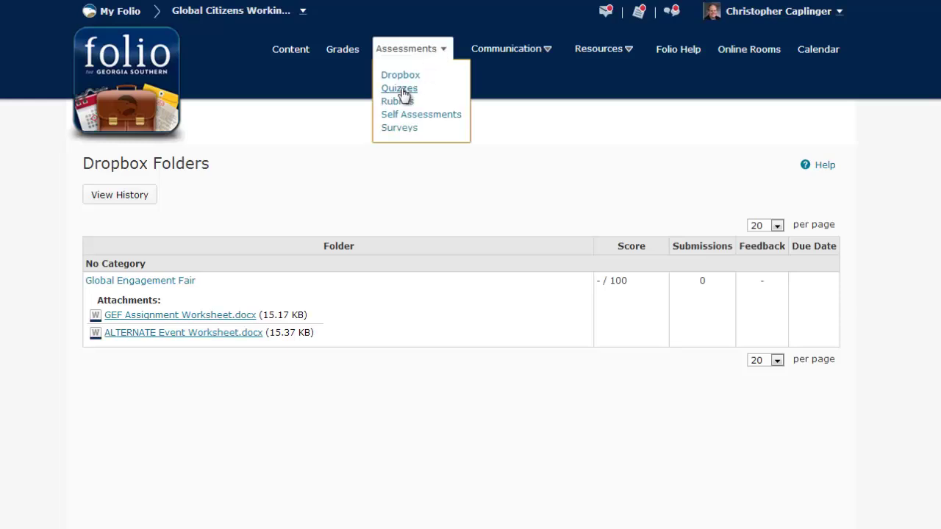
{"action": "left_click", "coordinate": [399, 88]}
Step: Return to the Global Citizens course homepage and switch the role back to My Role (Instructor)
{"action": "left_click", "coordinate": [221, 13]}
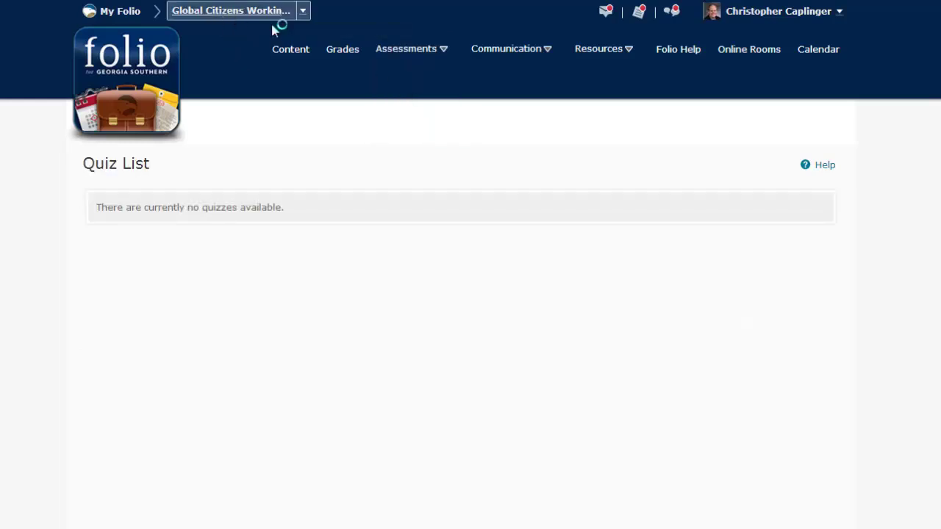
{"action": "left_click", "coordinate": [688, 372]}
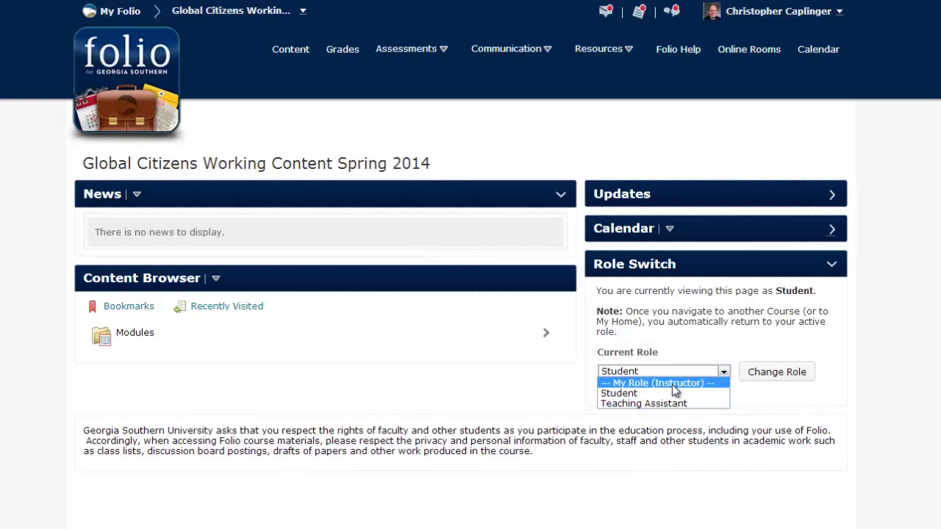
{"action": "left_click", "coordinate": [672, 381]}
{"action": "left_click", "coordinate": [772, 372]}
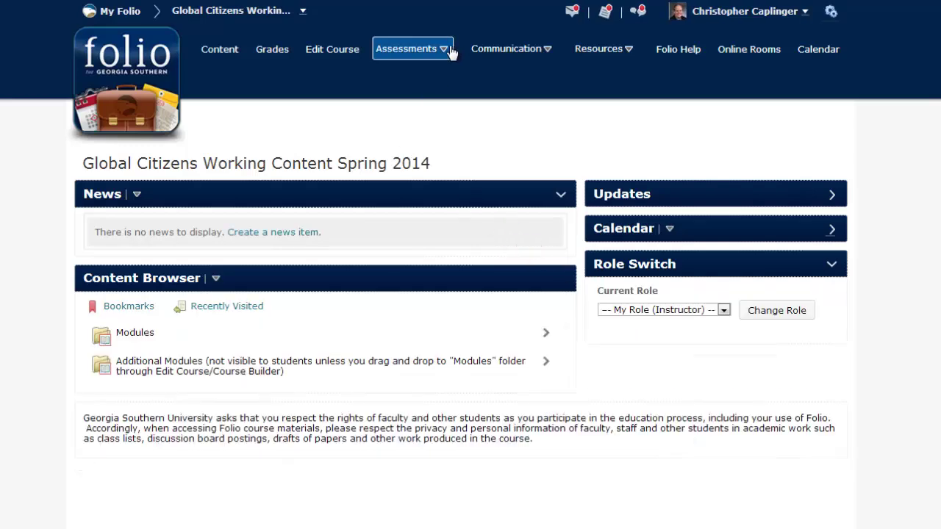
Step: Open the Global Engagement @ Georgia Southern Quiz for editing and look at the availability status choices in its restrictions
{"action": "left_click", "coordinate": [408, 49]}
{"action": "left_click", "coordinate": [446, 90]}
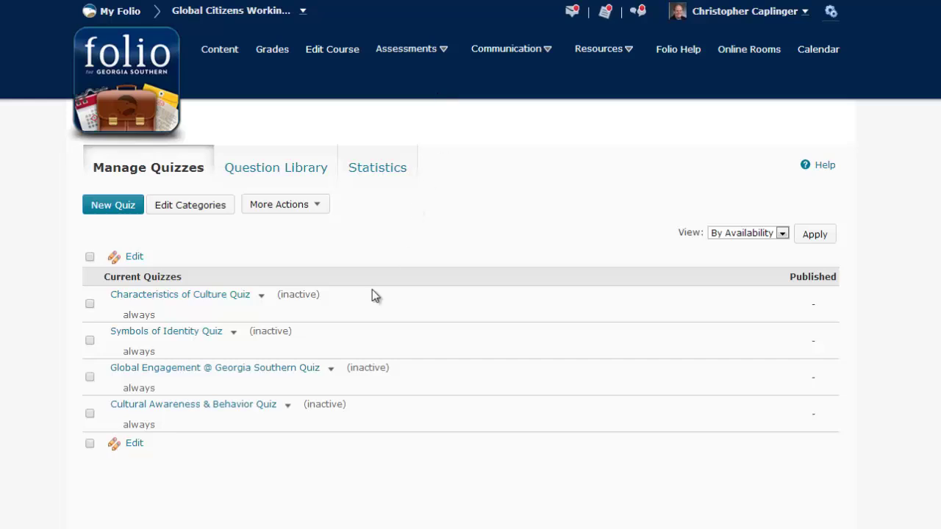
{"action": "left_click", "coordinate": [331, 367]}
{"action": "left_click", "coordinate": [358, 388]}
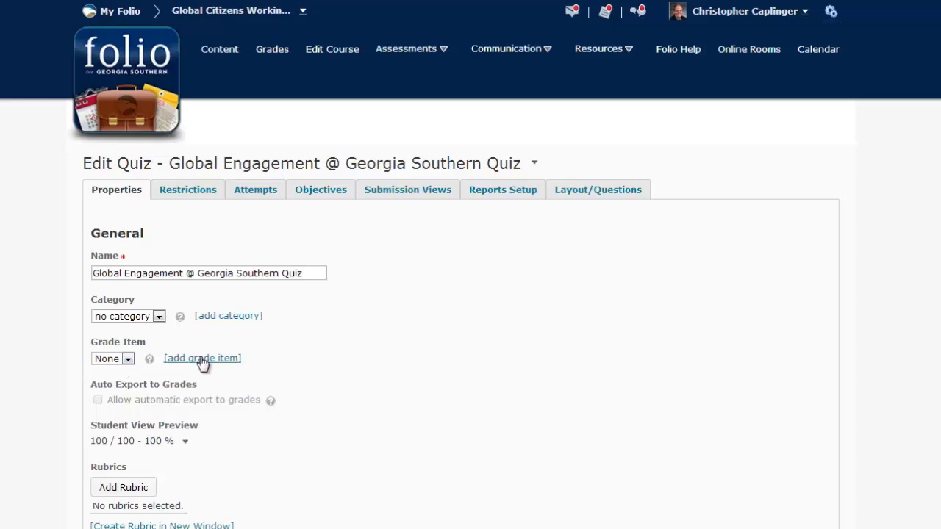
{"action": "left_click", "coordinate": [189, 193]}
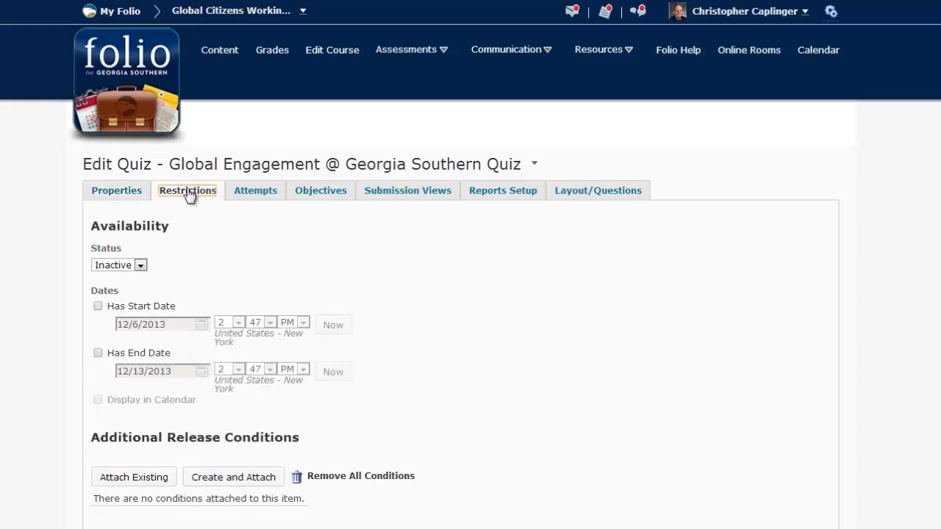
{"action": "left_click", "coordinate": [140, 273]}
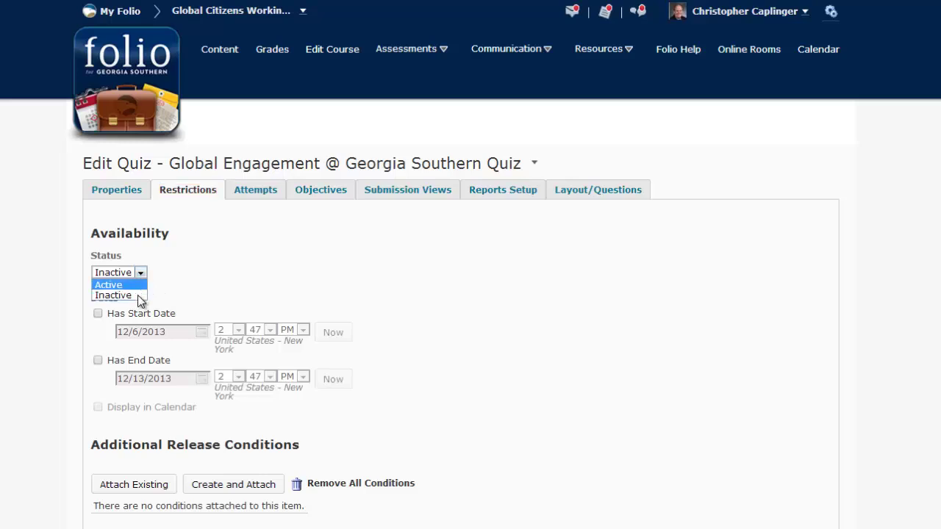
{"action": "left_click", "coordinate": [609, 272]}
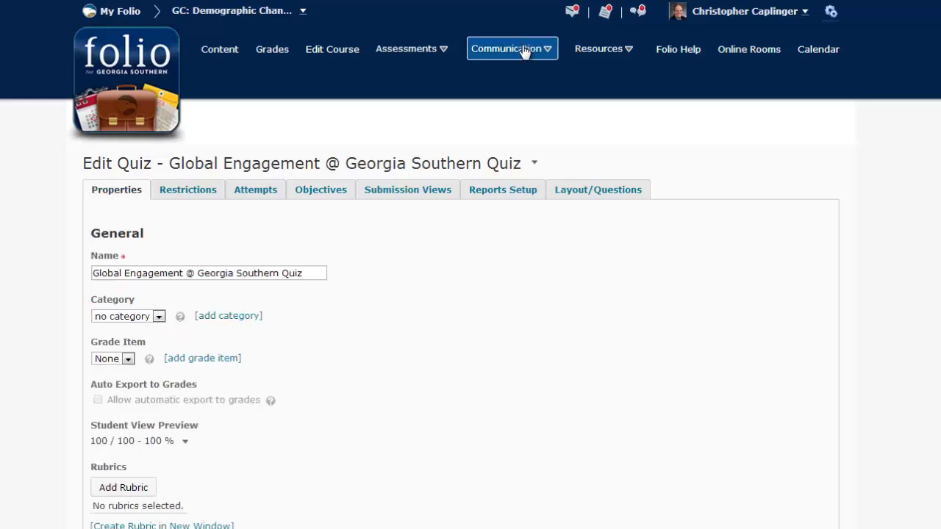
Step: In the course discussions, open the Communications Issues and Ethics in International Business Settings topic for editing
{"action": "left_click", "coordinate": [523, 49]}
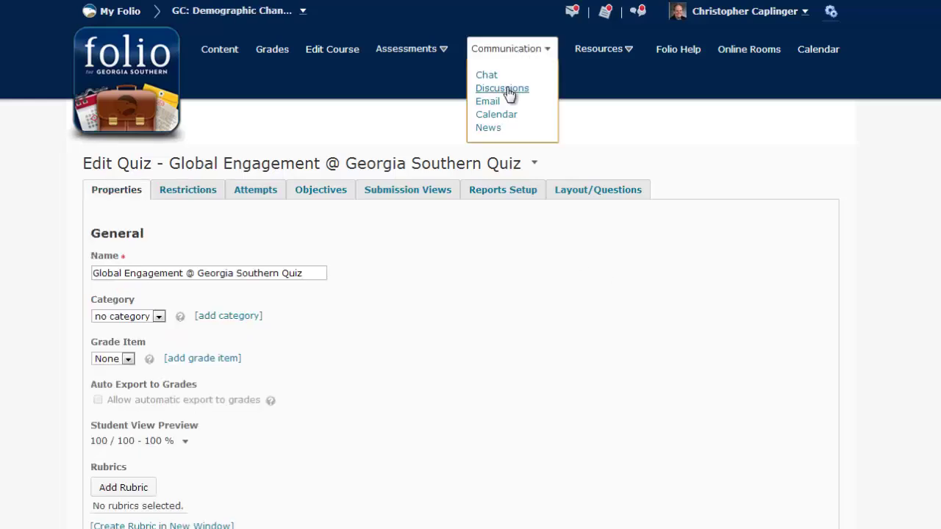
{"action": "left_click", "coordinate": [503, 89]}
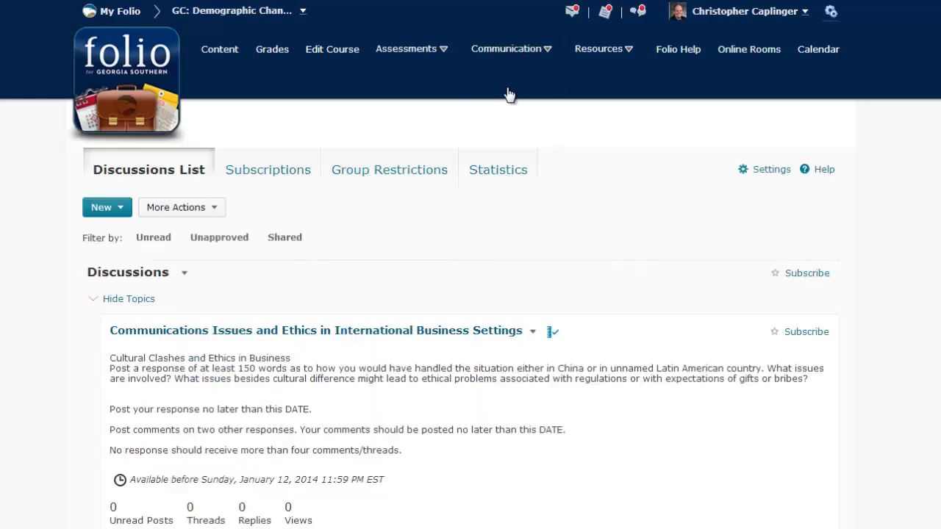
{"action": "left_click", "coordinate": [533, 332]}
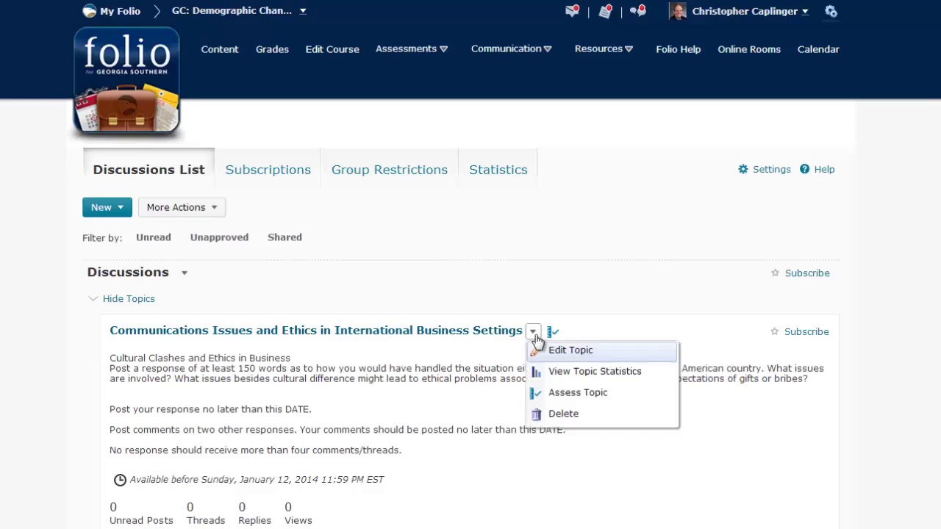
{"action": "left_click", "coordinate": [571, 351]}
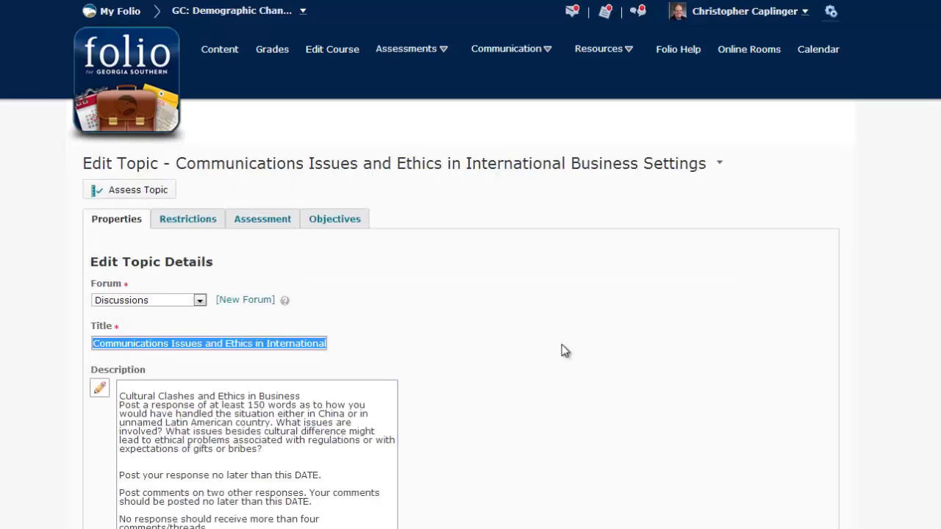
Step: Examine the discussion topic's visibility options, including its date range and end date settings
{"action": "scroll", "coordinate": [566, 352], "scroll_direction": "down", "scroll_amount": 2}
{"action": "scroll", "coordinate": [566, 352], "scroll_direction": "down", "scroll_amount": 2}
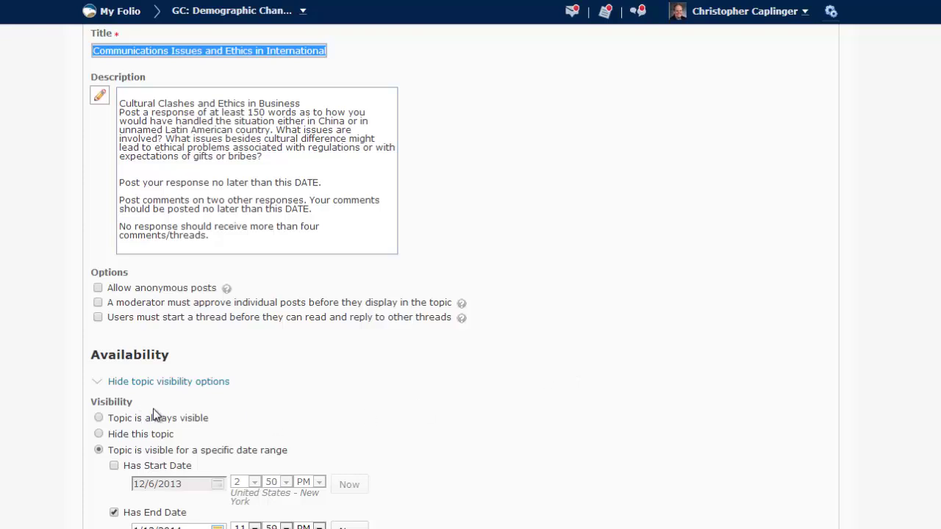
{"action": "left_click", "coordinate": [207, 382]}
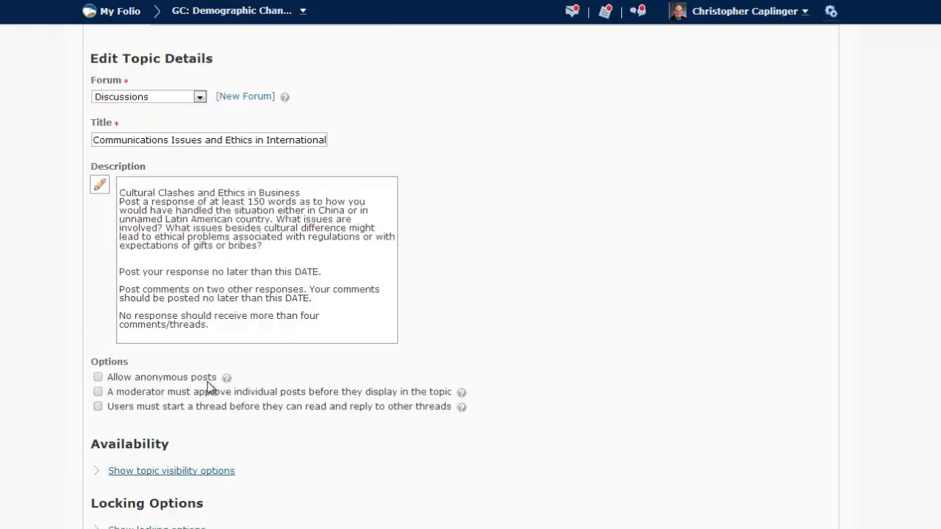
{"action": "left_click", "coordinate": [207, 472]}
{"action": "scroll", "coordinate": [309, 464], "scroll_direction": "down", "scroll_amount": 3}
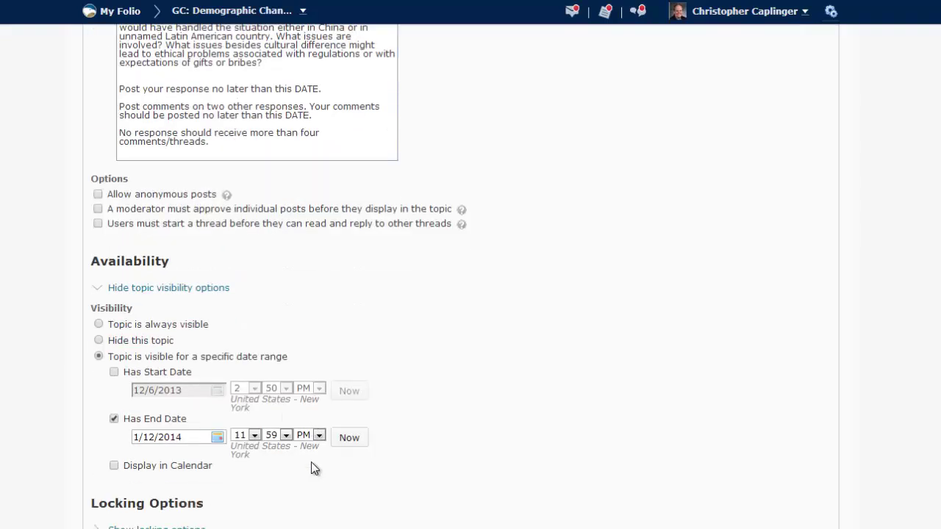
{"action": "left_click", "coordinate": [114, 419]}
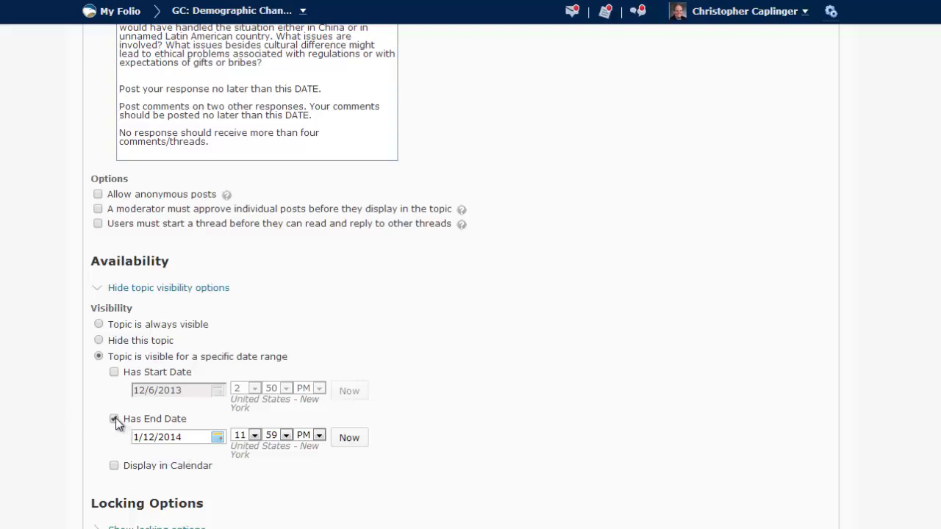
Step: In the discussion topic's restrictions, turn on restricting it to groups, and turn that option off again
{"action": "scroll", "coordinate": [348, 397], "scroll_direction": "up", "scroll_amount": 4}
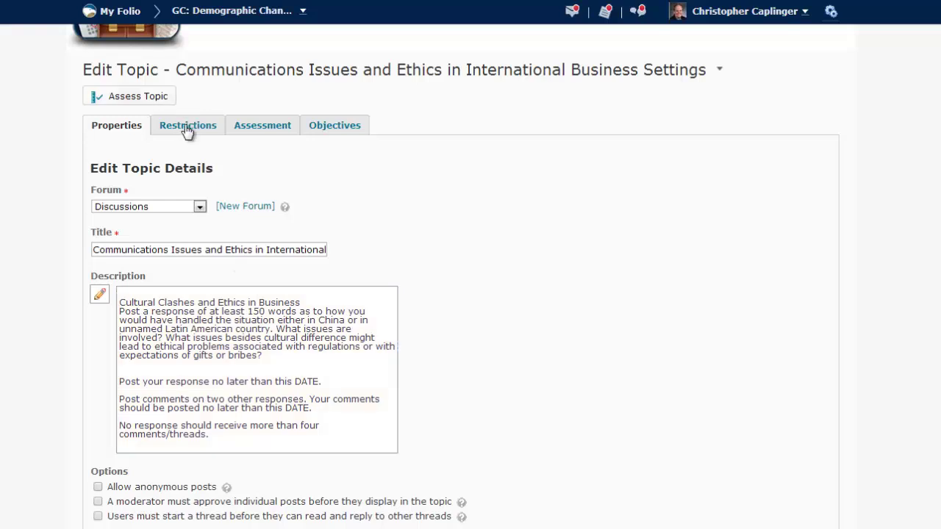
{"action": "left_click", "coordinate": [187, 127]}
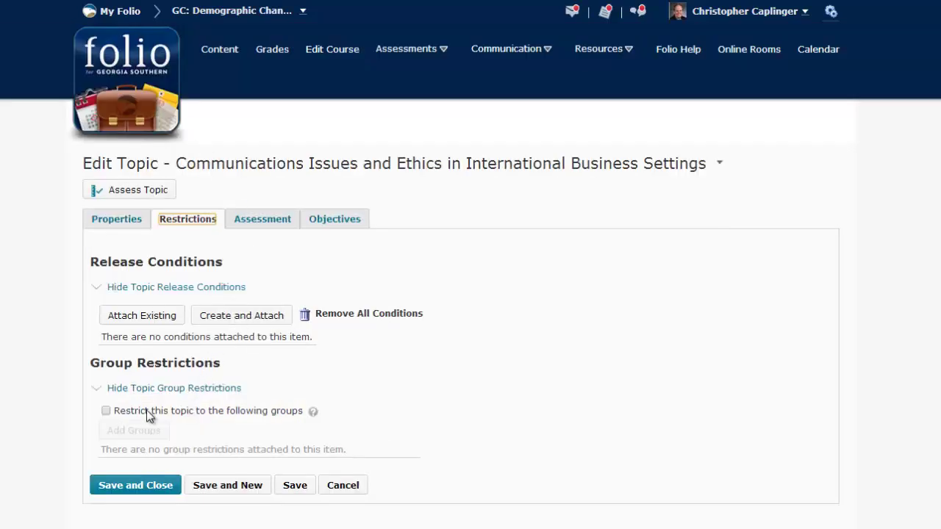
{"action": "left_click", "coordinate": [106, 410]}
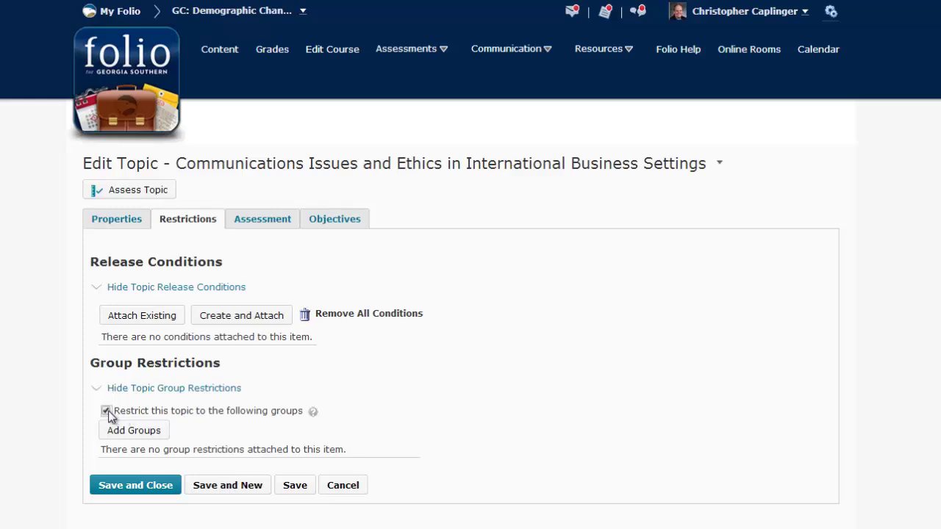
{"action": "left_click", "coordinate": [107, 413]}
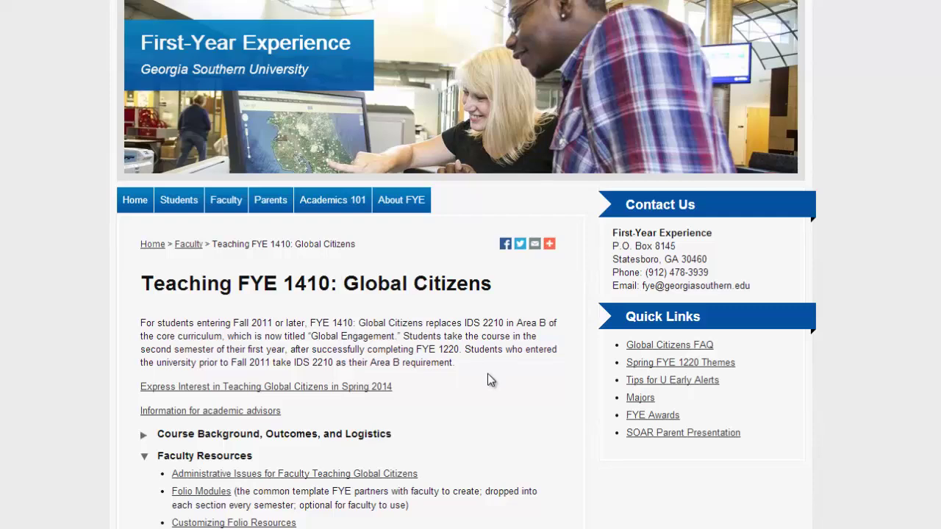
Step: Look over the Faculty Resources links on the Teaching FYE 1410: Global Citizens web page
{"action": "scroll", "coordinate": [487, 374], "scroll_direction": "down", "scroll_amount": 2}
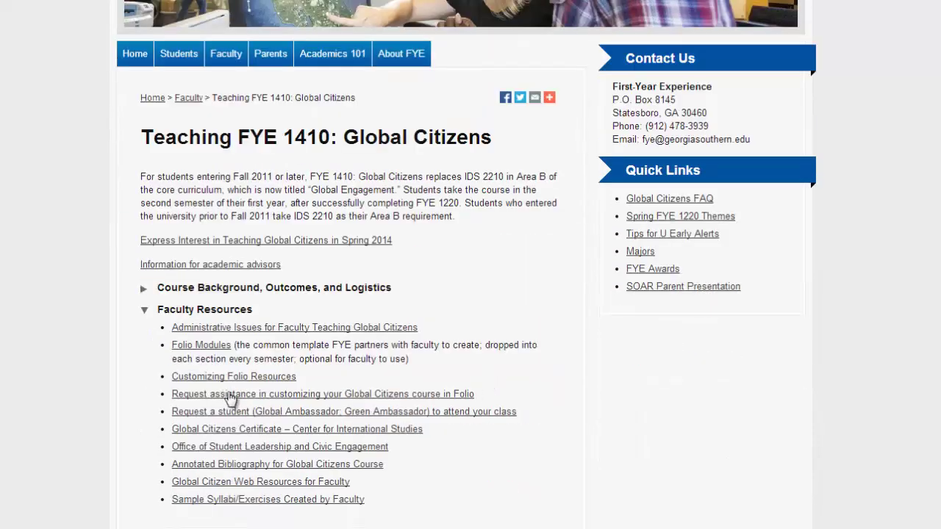